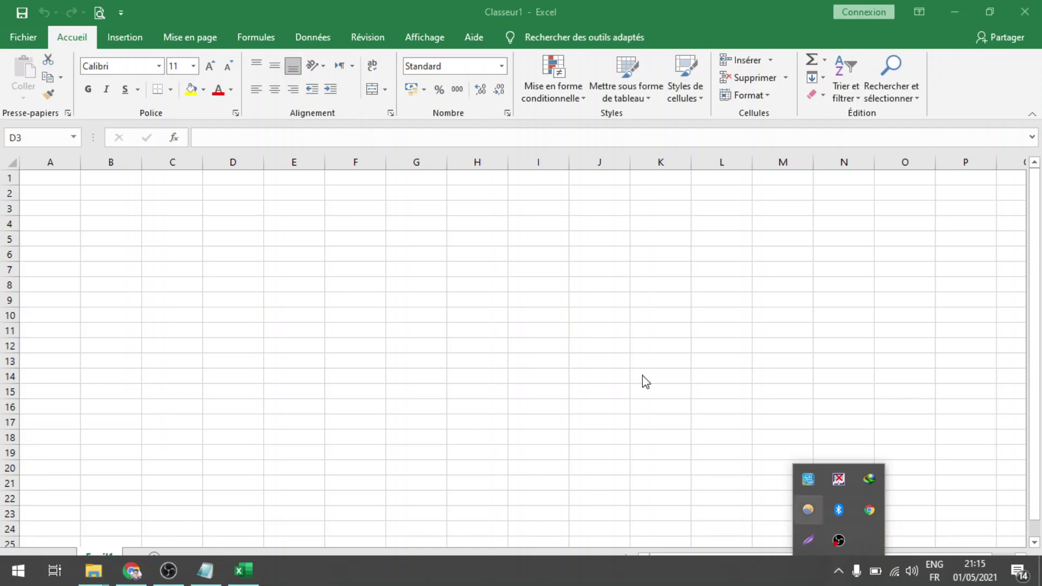
# Bring the blank Classeur1 workbook to the front, dismissing the tray popup
pyautogui.click(470, 228)
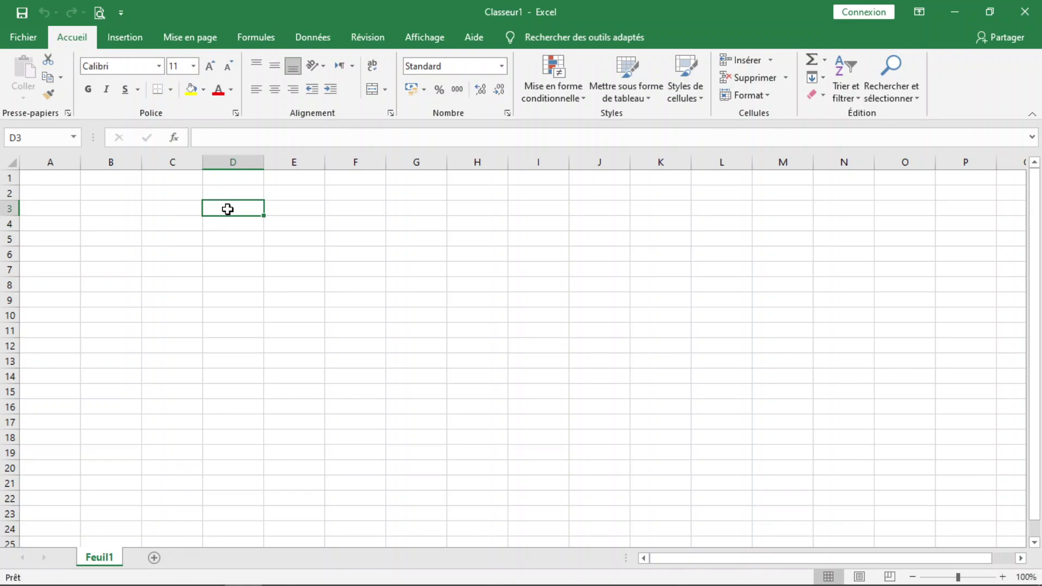
pyautogui.click(50, 140)
pyautogui.click(154, 190)
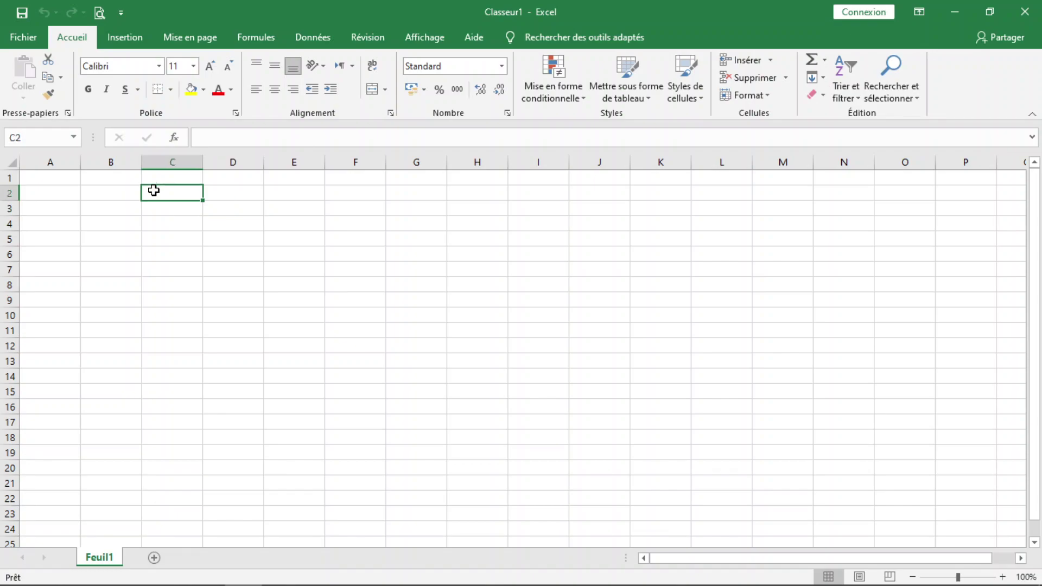
pyautogui.click(88, 186)
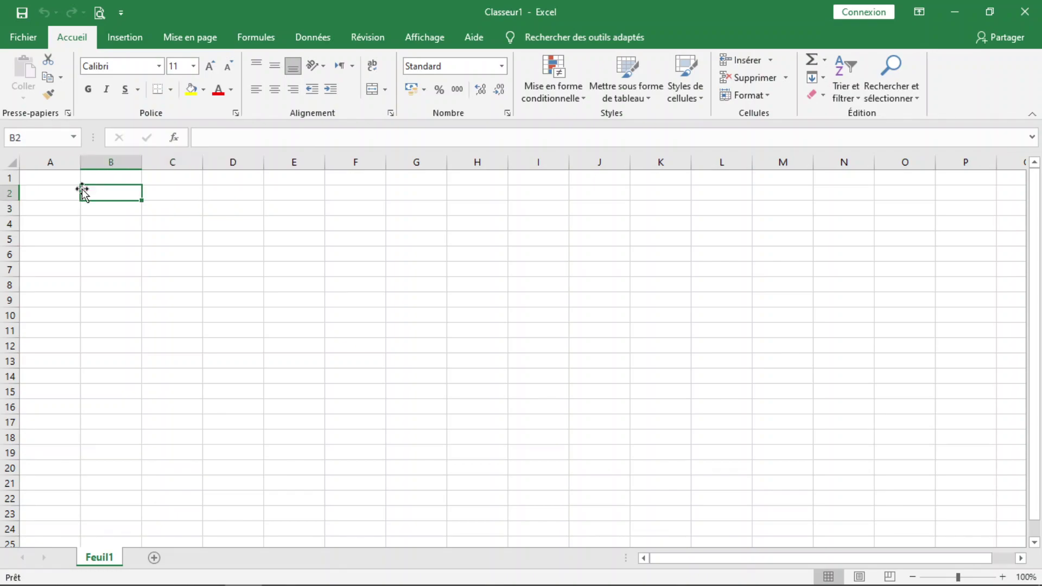
pyautogui.click(47, 188)
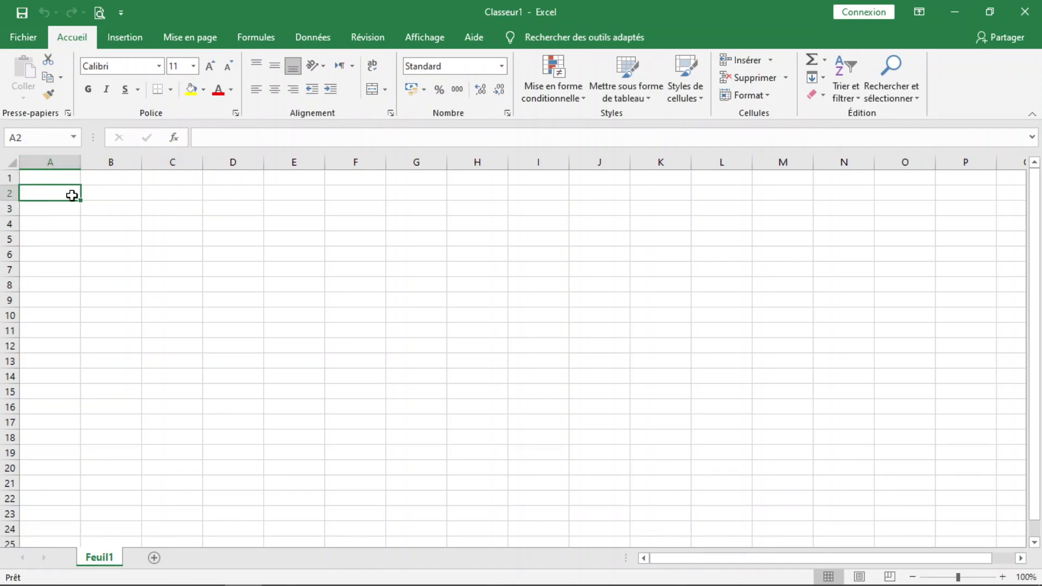
pyautogui.click(173, 226)
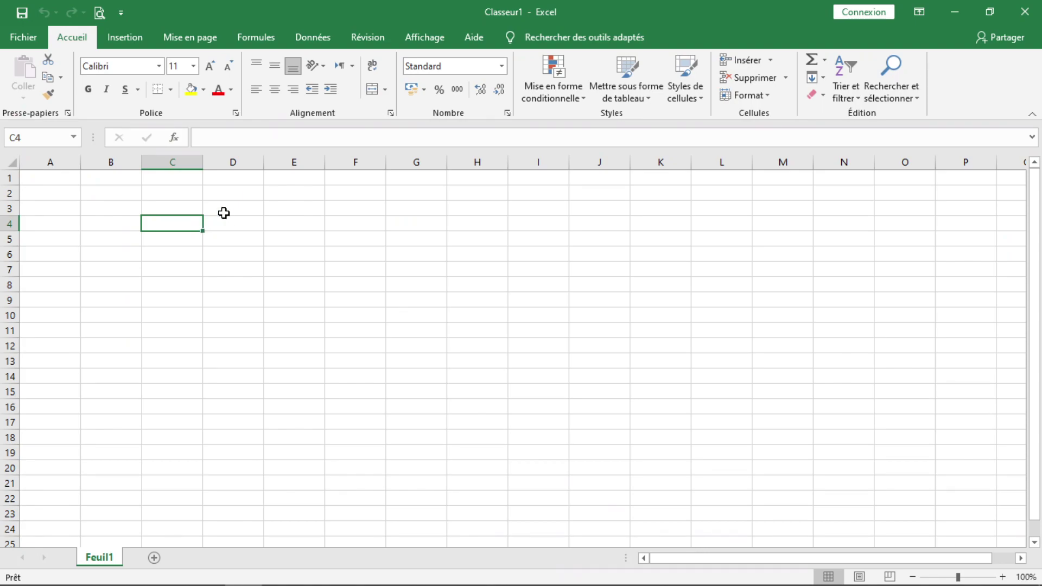
pyautogui.click(223, 211)
pyautogui.click(313, 211)
pyautogui.moveTo(313, 211); pyautogui.dragTo(308, 295)
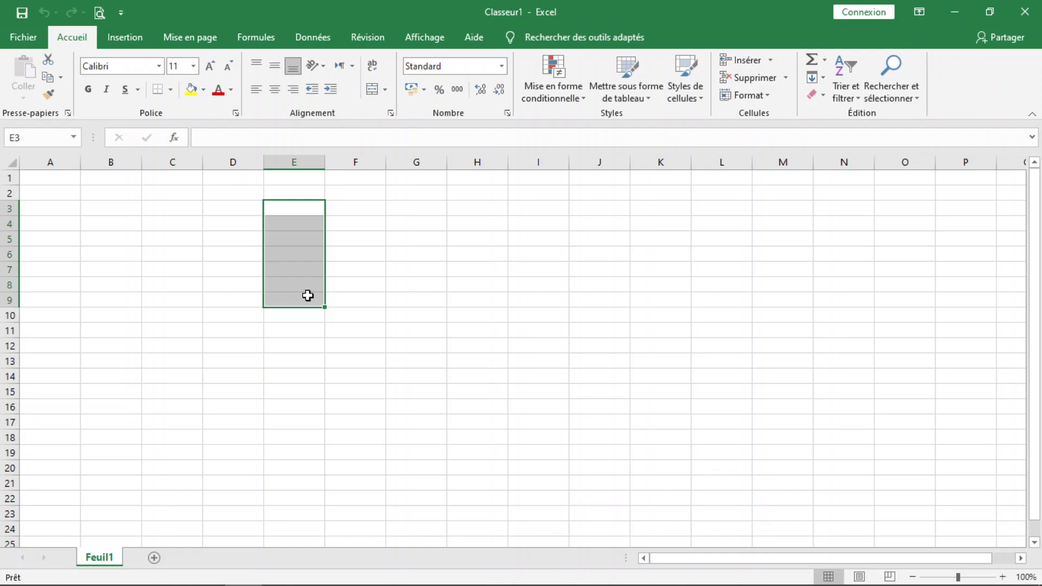
pyautogui.click(362, 193)
pyautogui.click(333, 220)
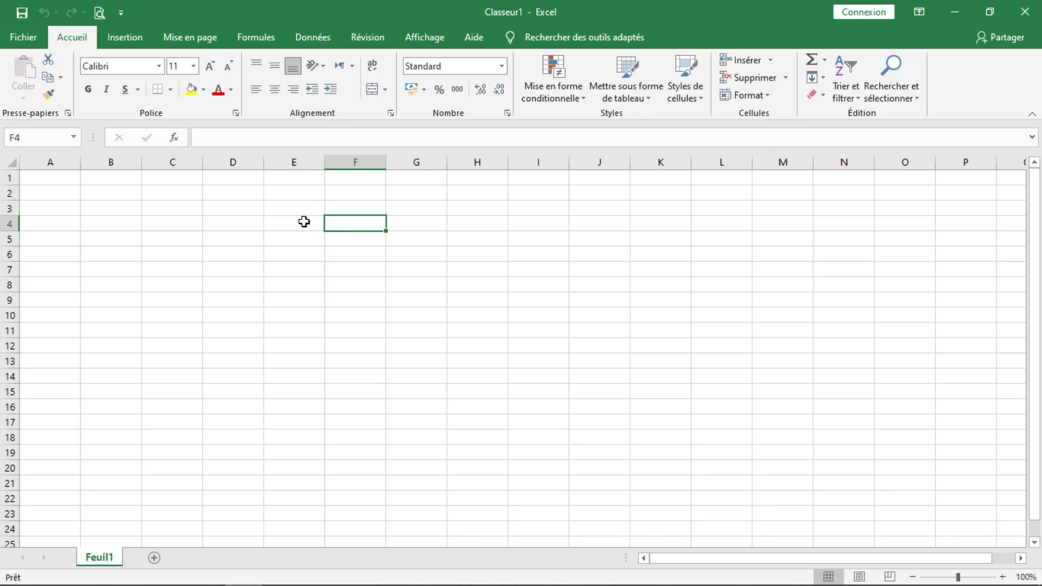
pyautogui.click(304, 210)
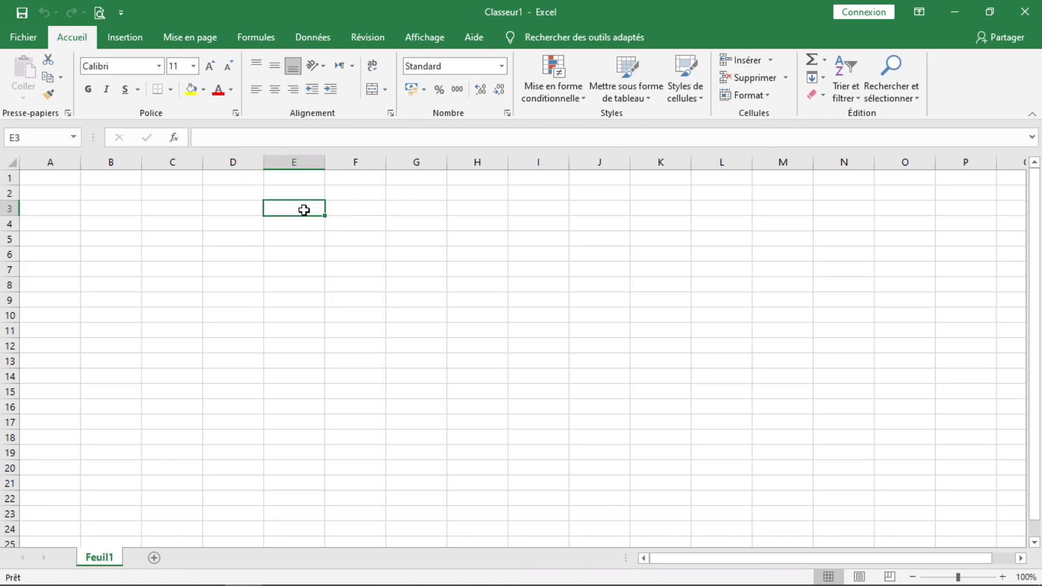
# Enter 5 in cell E3 and 6 in cell E4
pyautogui.write('5')
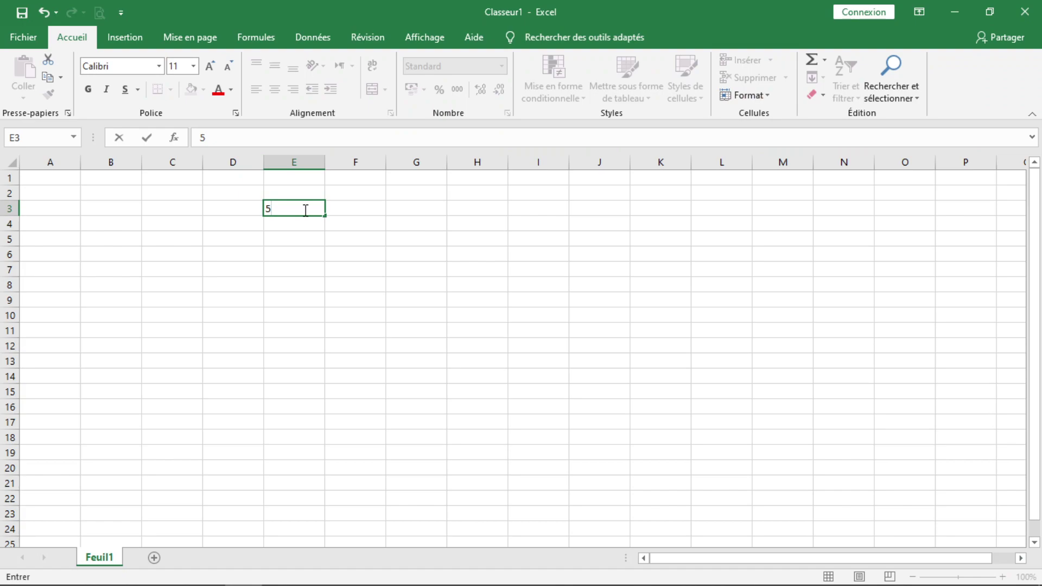
pyautogui.click(295, 229)
pyautogui.write('6')
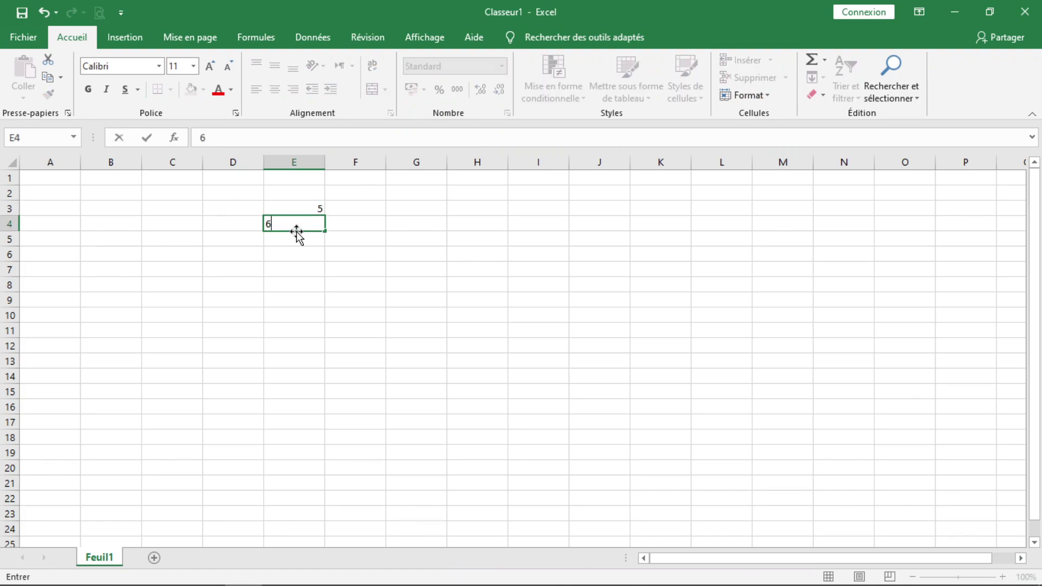
pyautogui.click(306, 265)
# Zoom in, type 11 in E5, then erase it so E5 is empty
pyautogui.scroll(7, 319, 230)
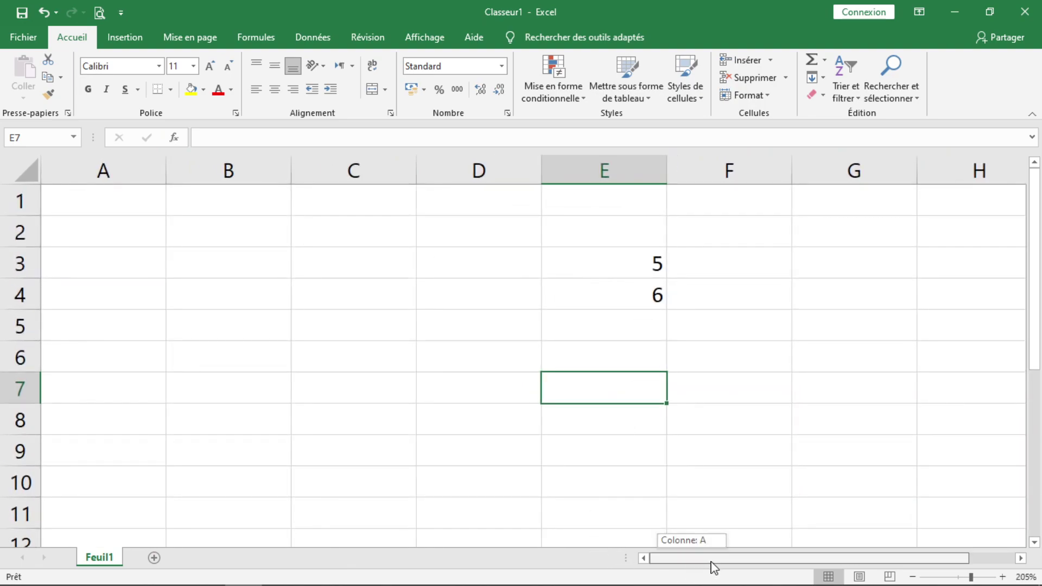
pyautogui.moveTo(688, 564); pyautogui.dragTo(745, 568)
pyautogui.click(494, 336)
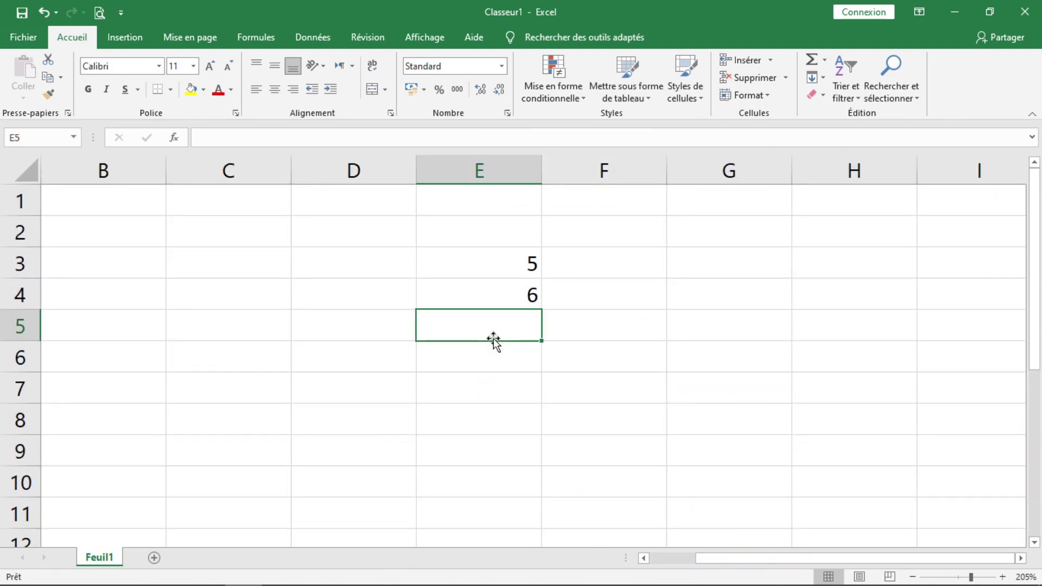
pyautogui.write('1')
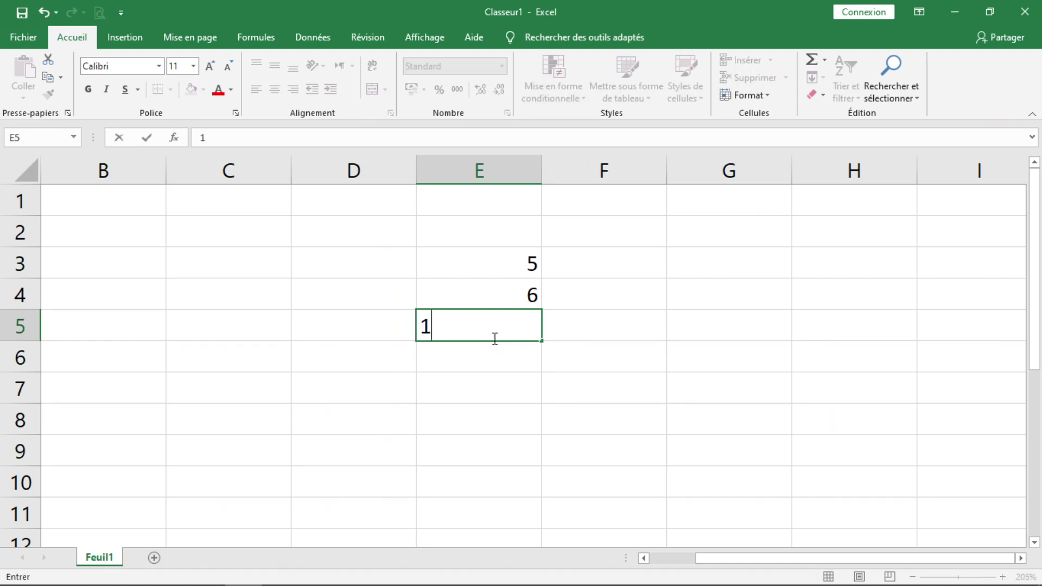
pyautogui.write('1')
pyautogui.press('Return')
pyautogui.click(508, 332)
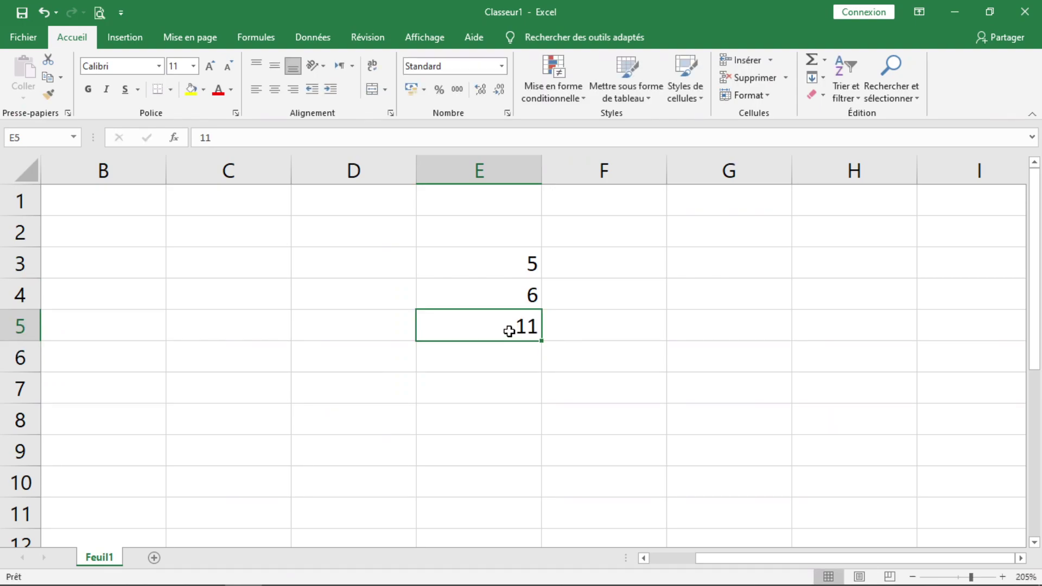
pyautogui.doubleClick(508, 328)
pyautogui.moveTo(512, 326); pyautogui.dragTo(566, 328)
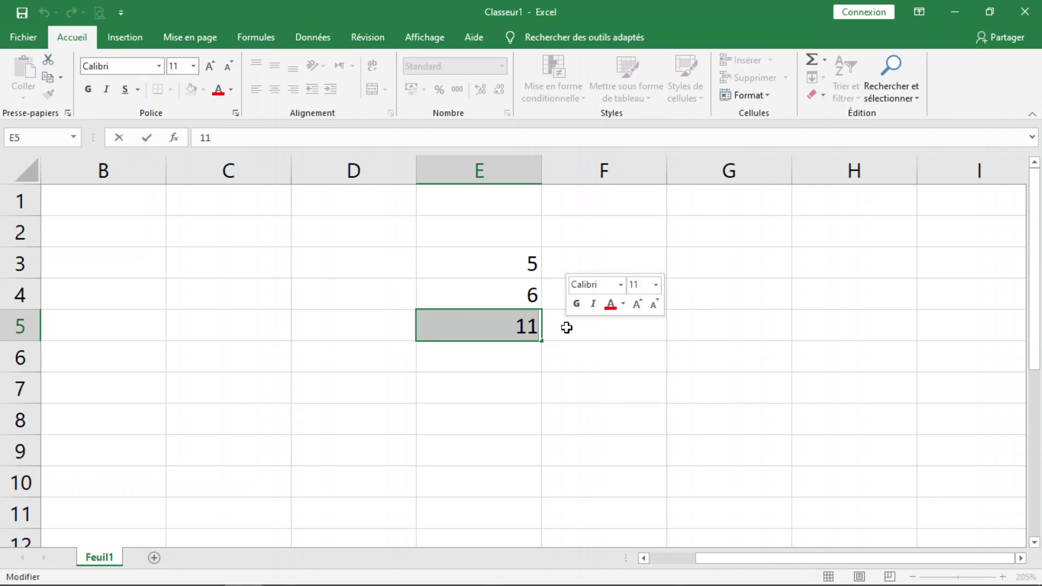
pyautogui.press('Delete')
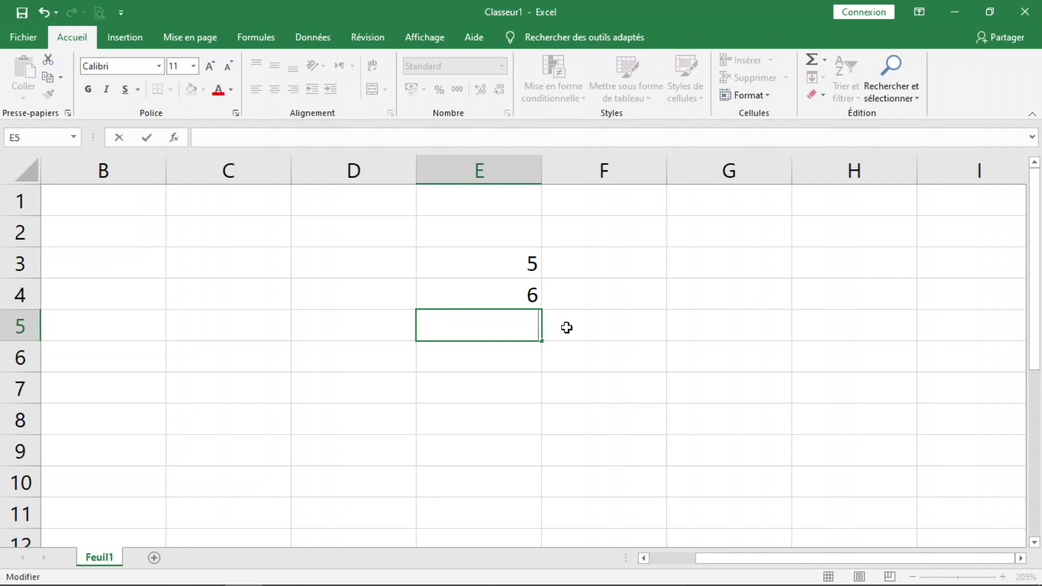
# Enter the formula =5+6 in E5, showing 11, and check it in the formula bar
pyautogui.write('=')
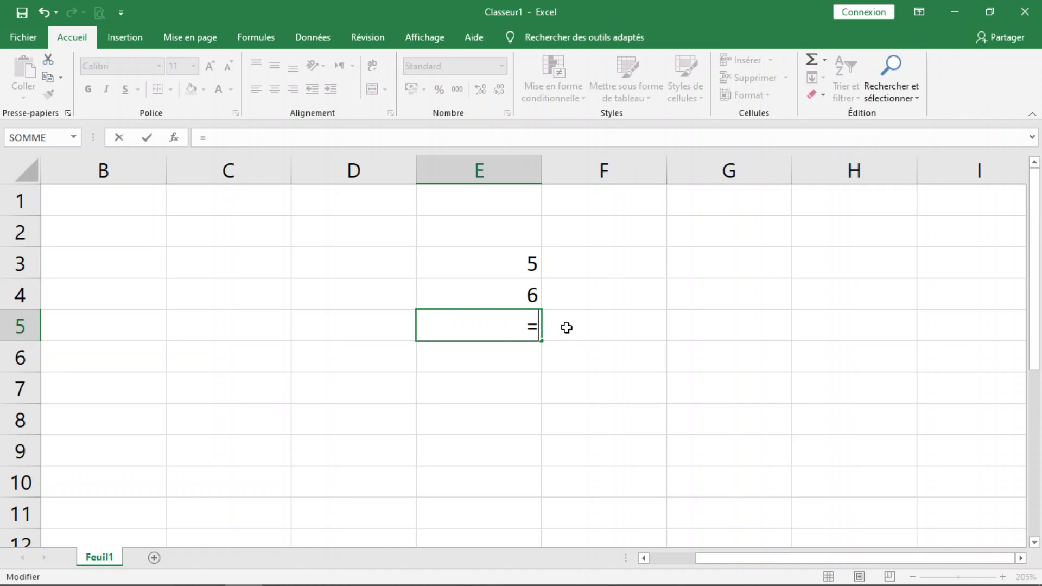
pyautogui.write('5+')
pyautogui.write('6')
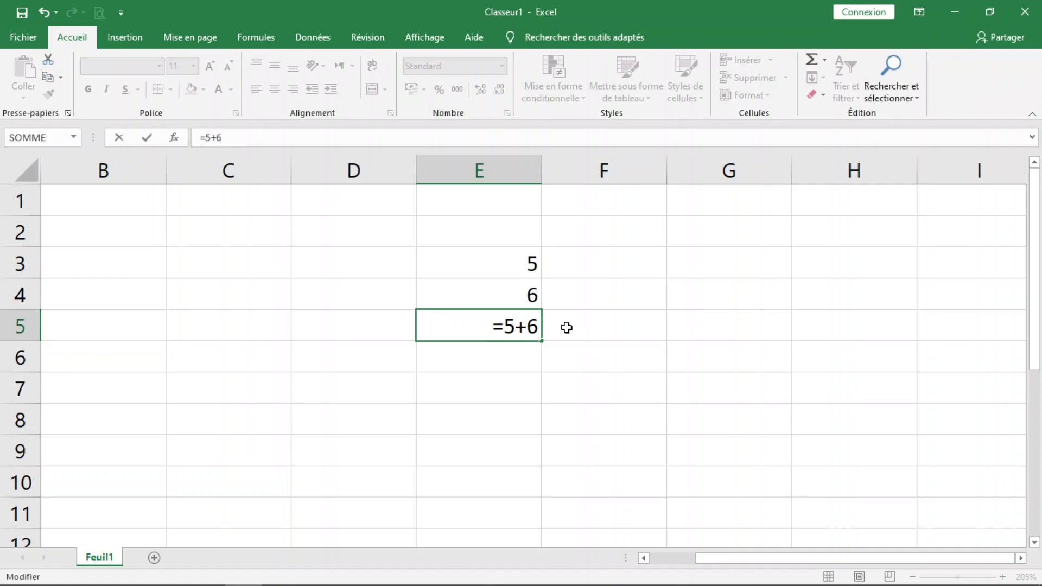
pyautogui.press('Return')
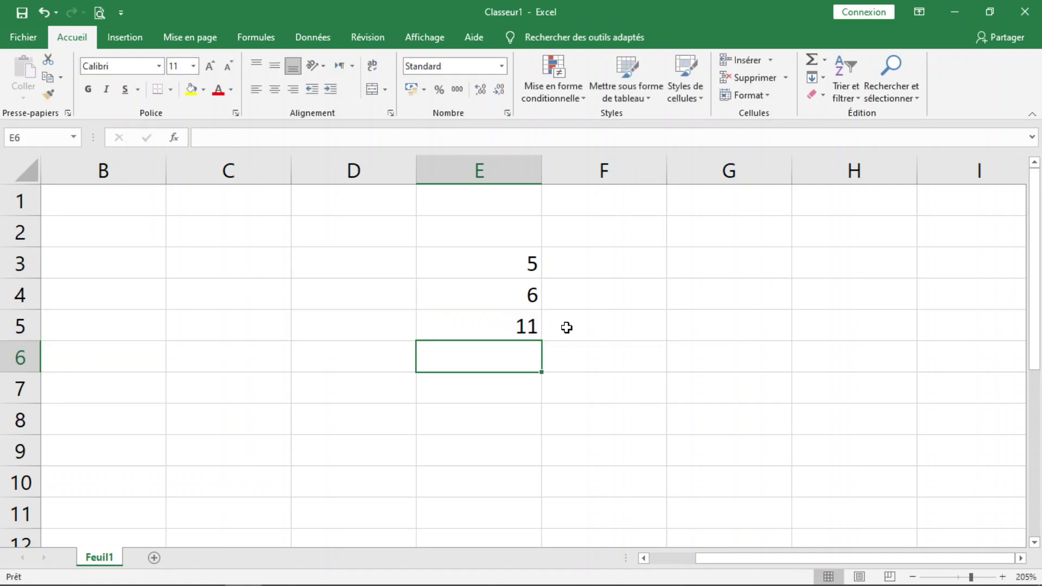
pyautogui.click(504, 324)
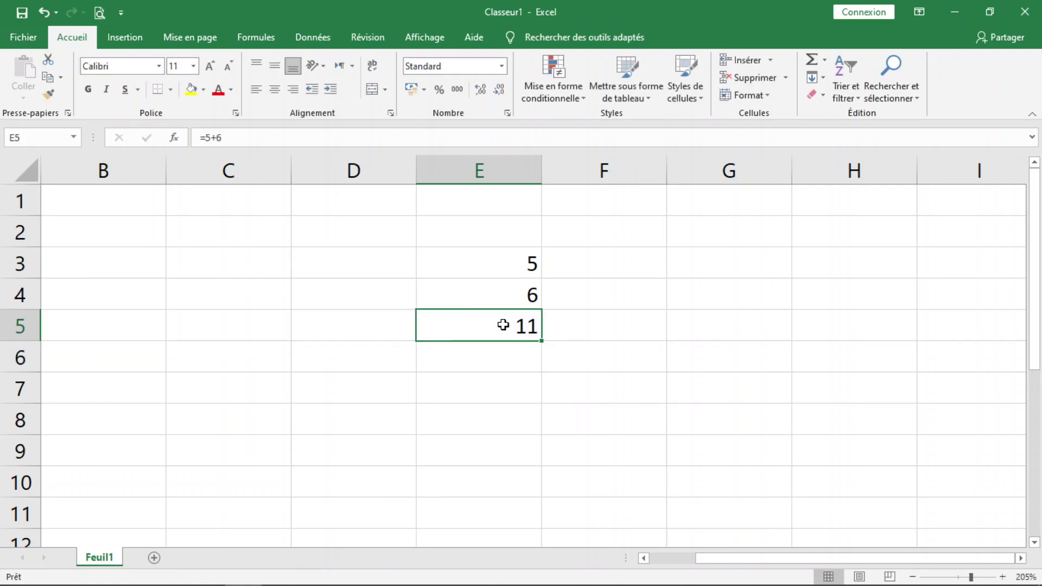
pyautogui.click(502, 274)
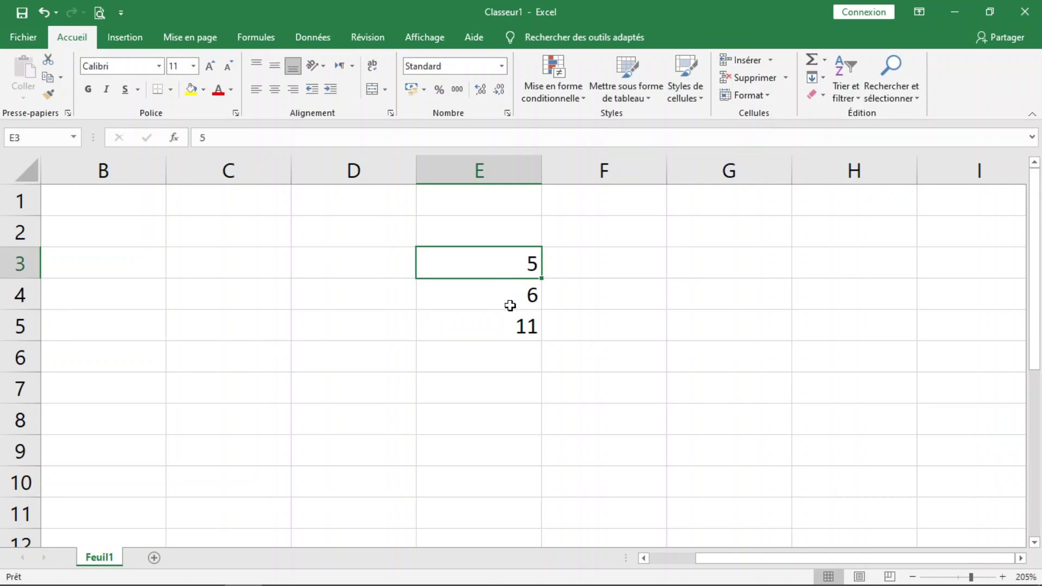
# Fill cell E3 with light green
pyautogui.click(530, 297)
pyautogui.click(521, 267)
pyautogui.click(203, 90)
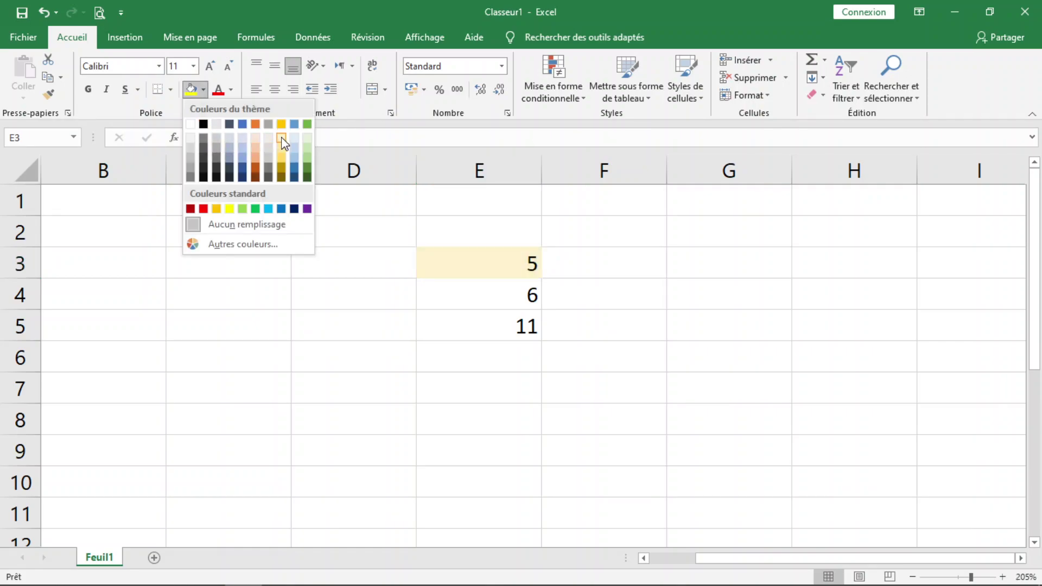
pyautogui.click(310, 160)
# Fill cell E4 with blue
pyautogui.click(513, 300)
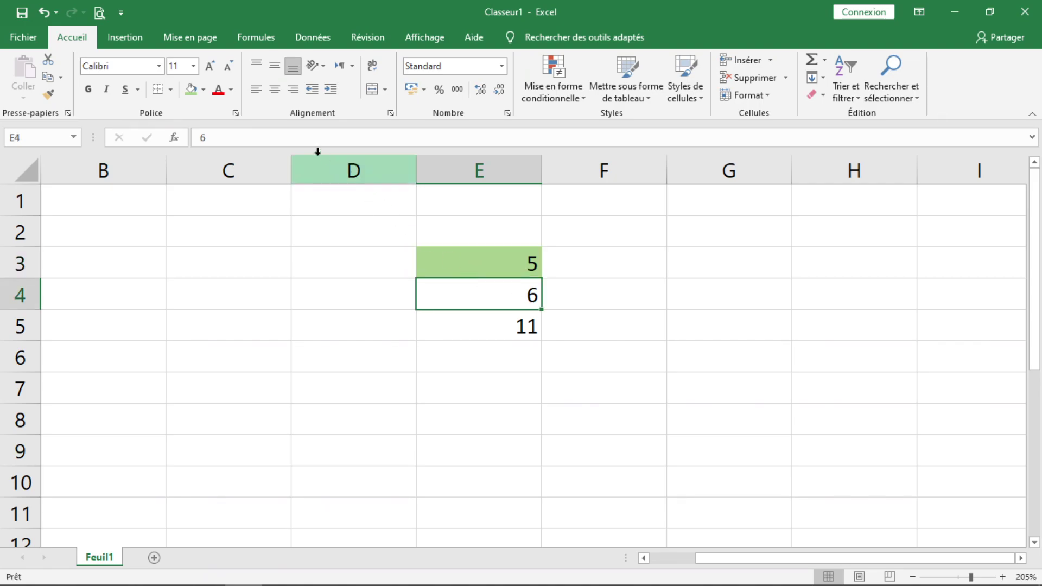
pyautogui.click(204, 89)
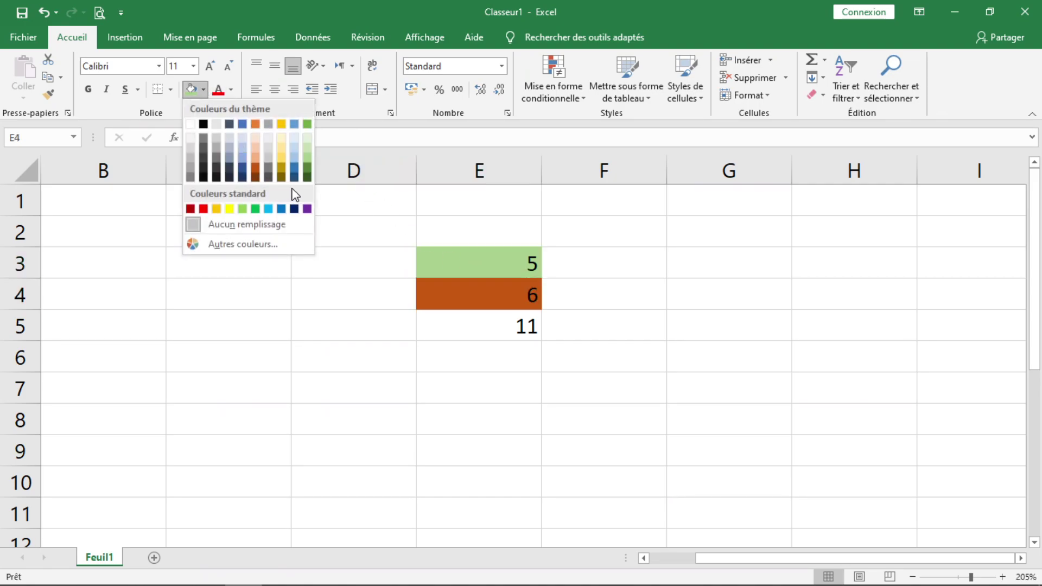
pyautogui.click(295, 165)
pyautogui.click(494, 321)
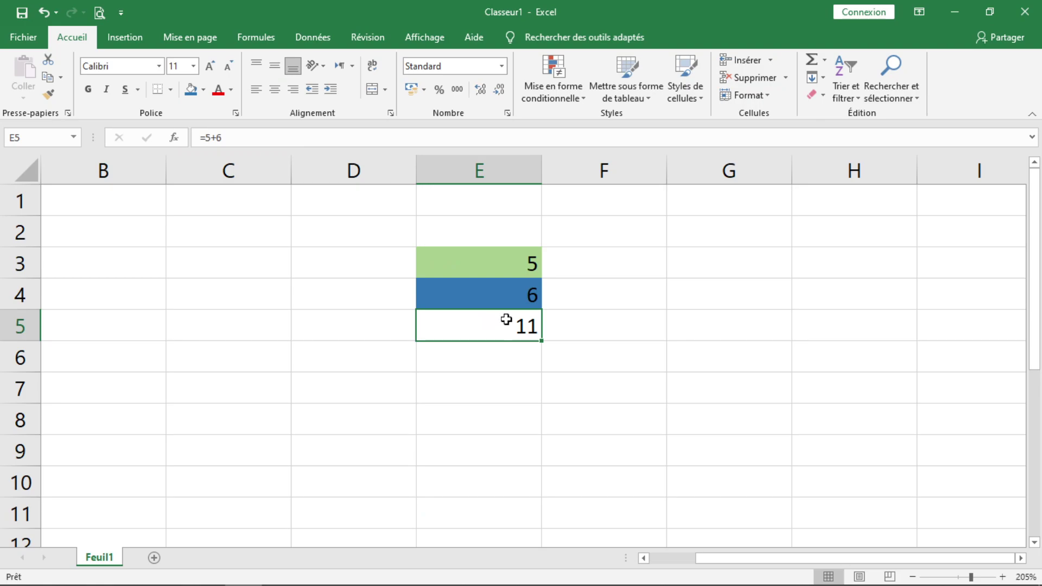
pyautogui.click(516, 292)
pyautogui.click(525, 264)
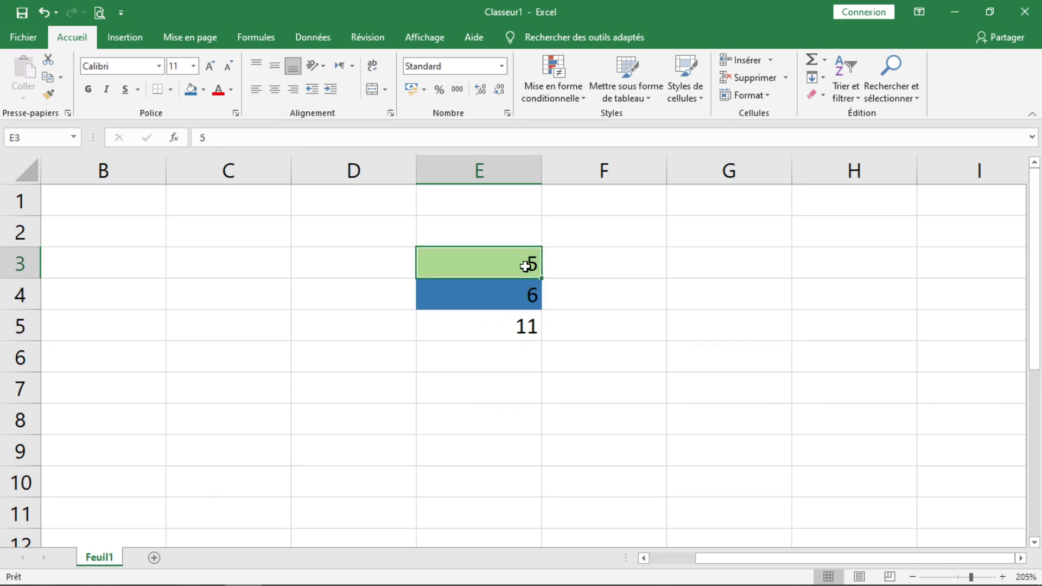
# Replace E5's =5+6 with =E3+E4, which still shows 11
pyautogui.click(522, 326)
pyautogui.press('BackSpace')
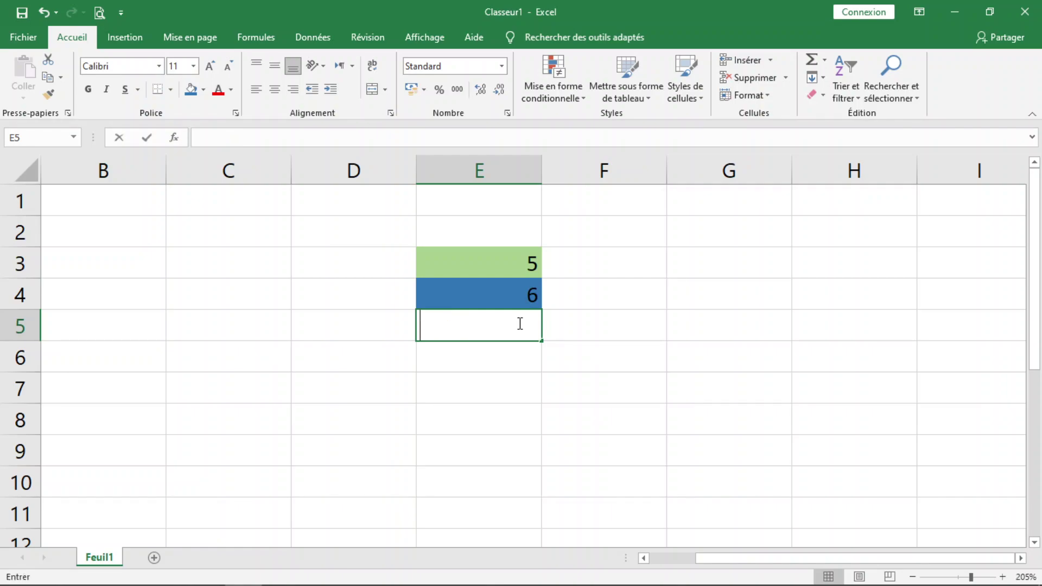
pyautogui.write('=')
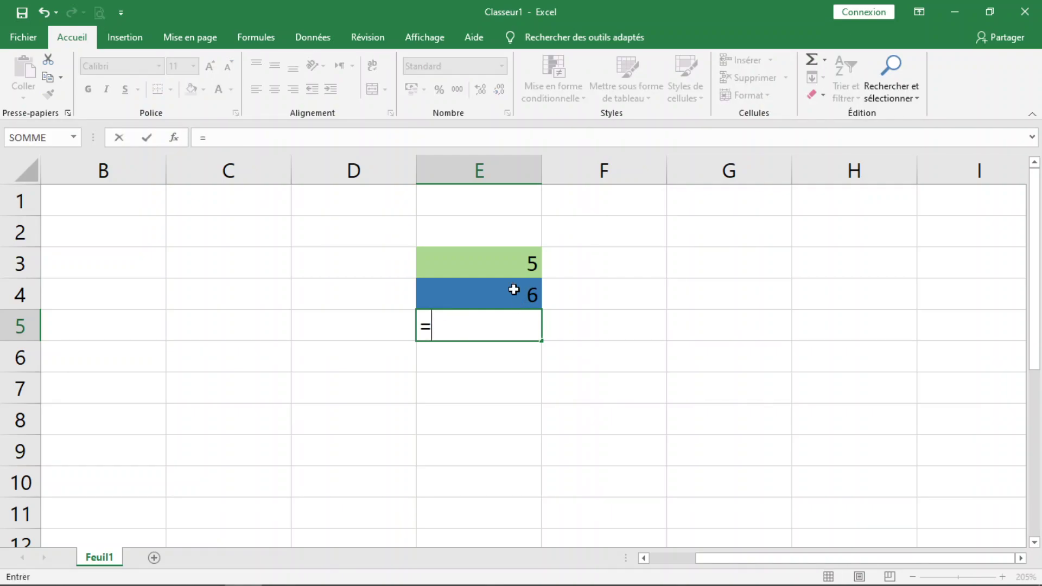
pyautogui.write('5')
pyautogui.press('BackSpace')
pyautogui.write('e3')
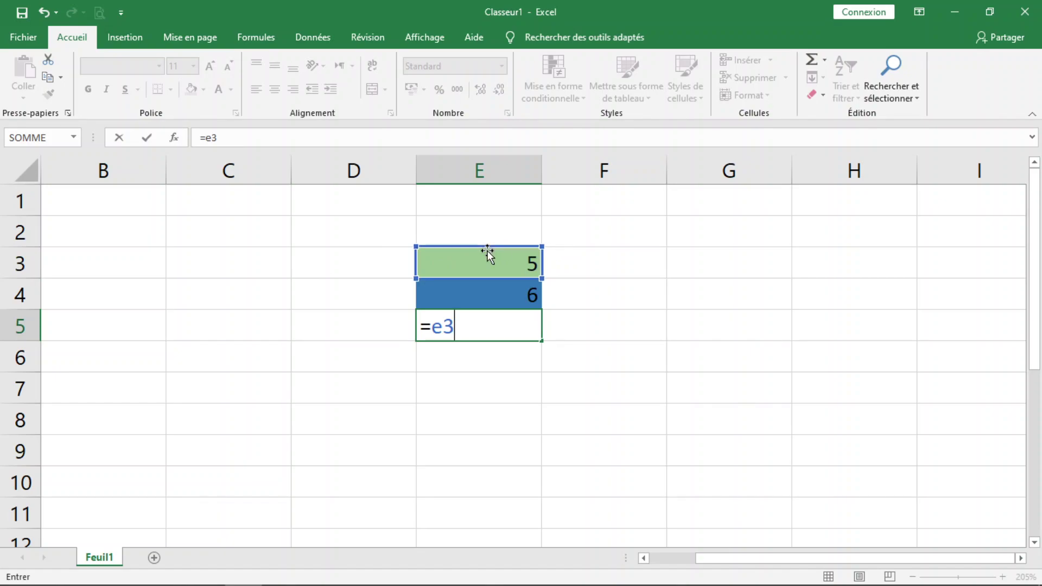
pyautogui.write('+')
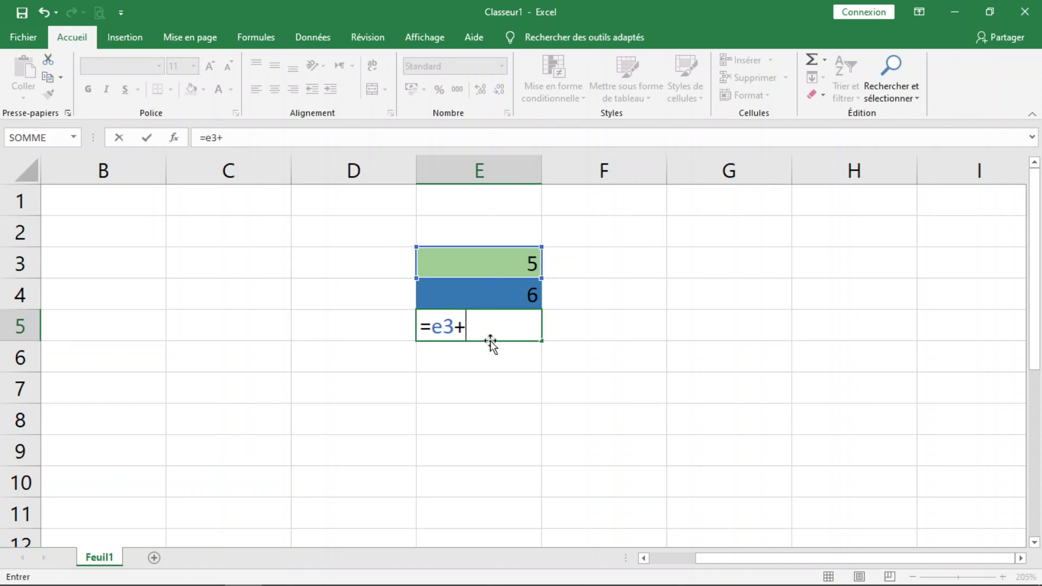
pyautogui.write('e')
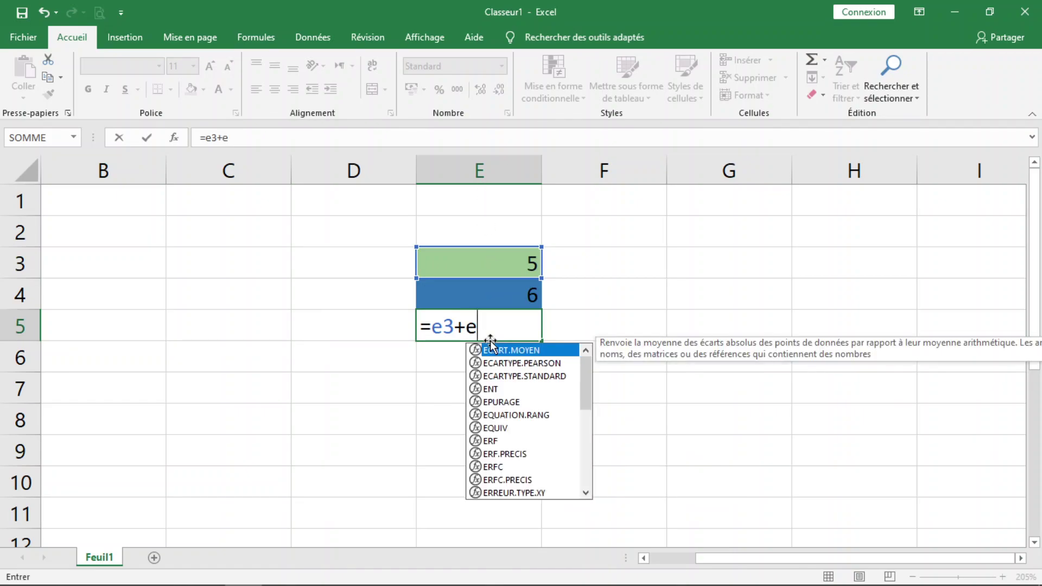
pyautogui.write('4')
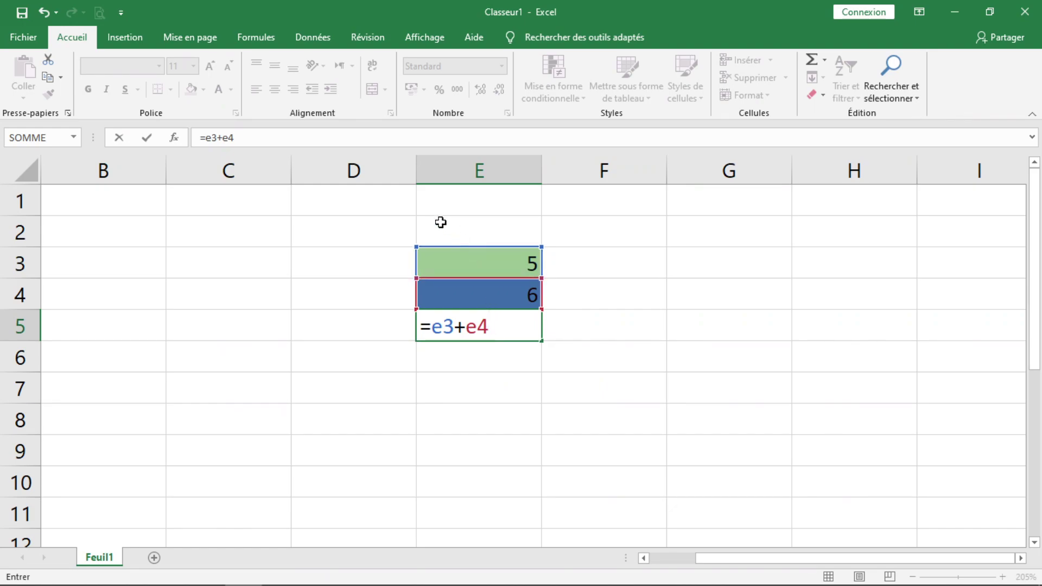
pyautogui.press('Return')
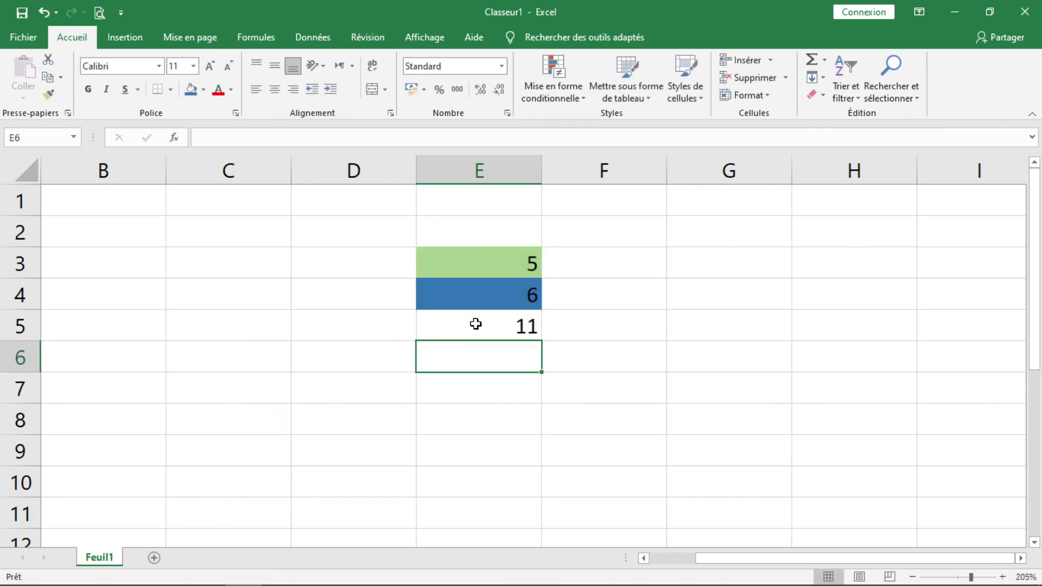
pyautogui.click(504, 327)
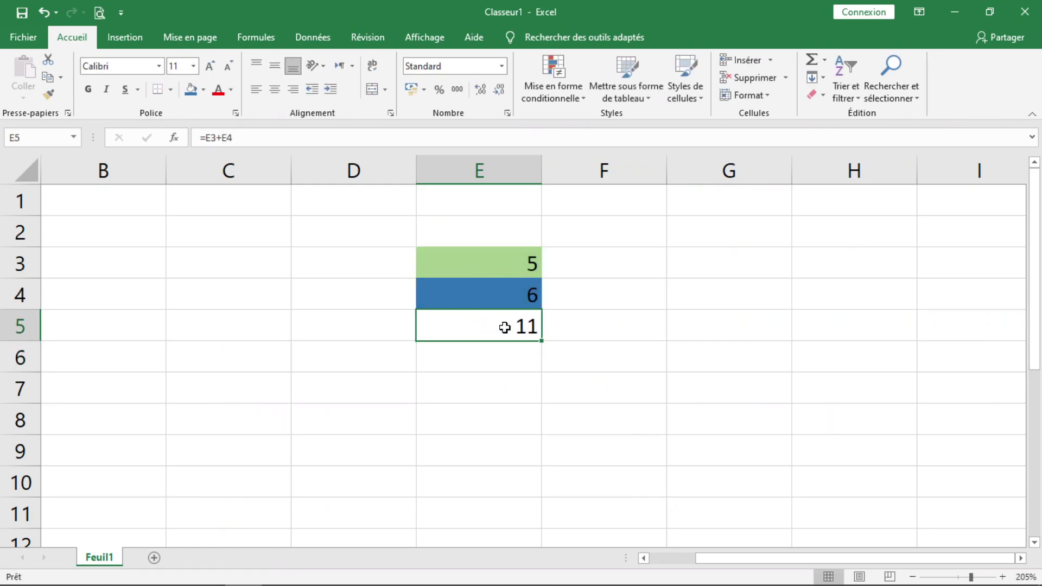
# Change E3 to 6 so the E5 sum updates to 12
pyautogui.click(516, 262)
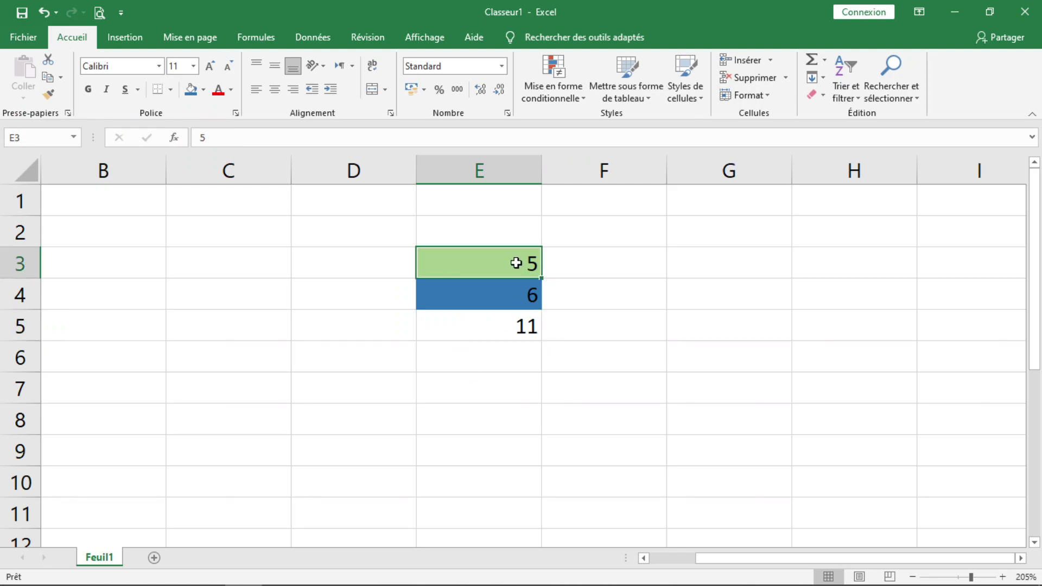
pyautogui.write('6')
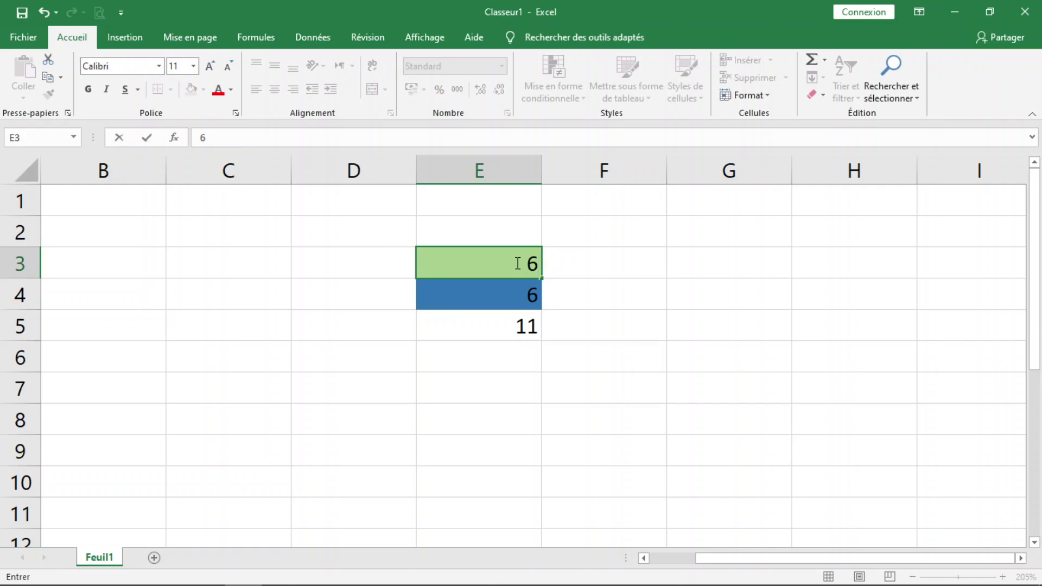
pyautogui.click(555, 266)
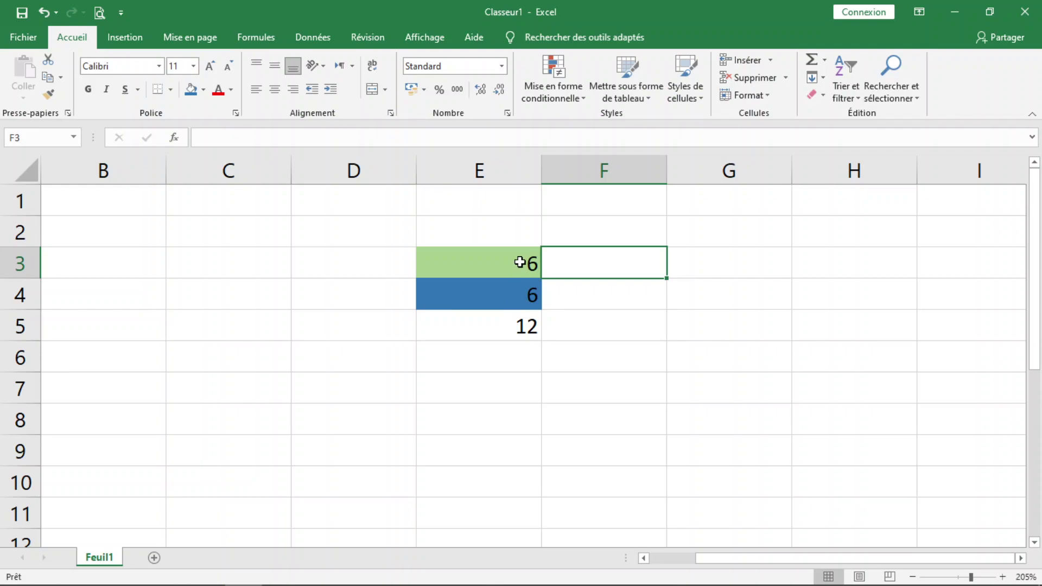
# Clear the formula from E5 so a new one can be written
pyautogui.click(527, 294)
pyautogui.click(523, 264)
pyautogui.click(522, 292)
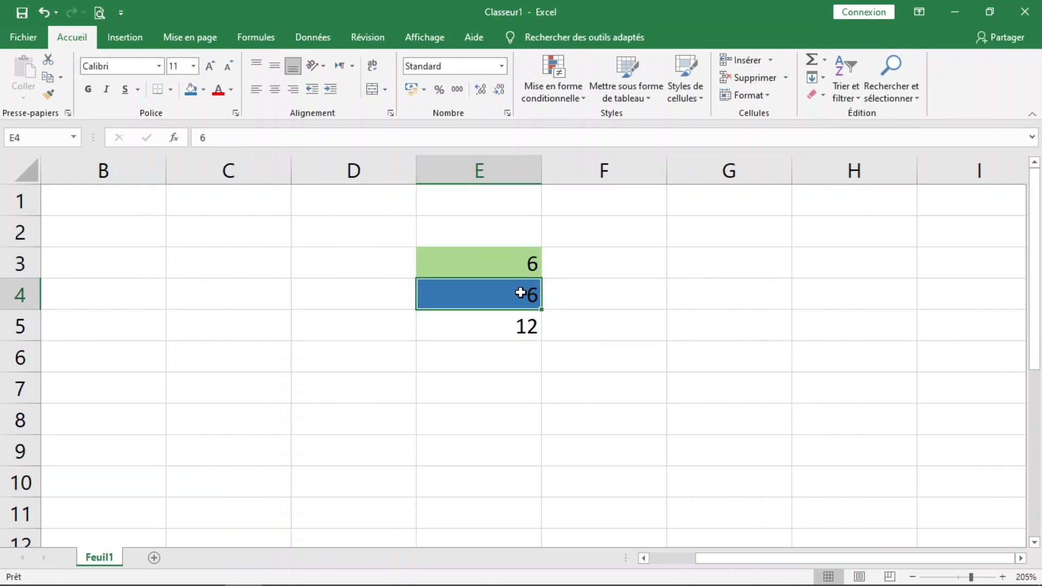
pyautogui.click(525, 324)
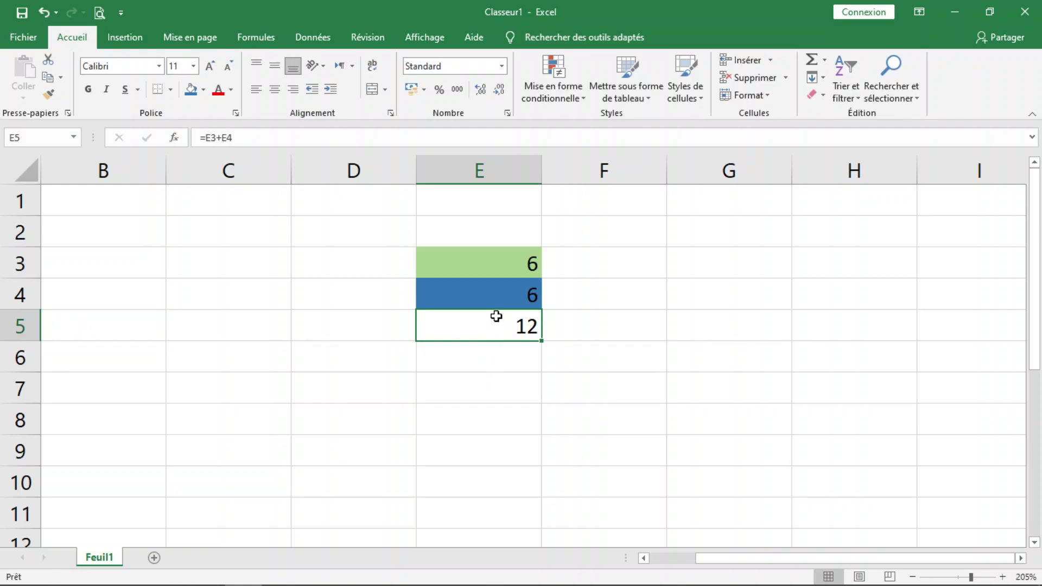
pyautogui.press('BackSpace')
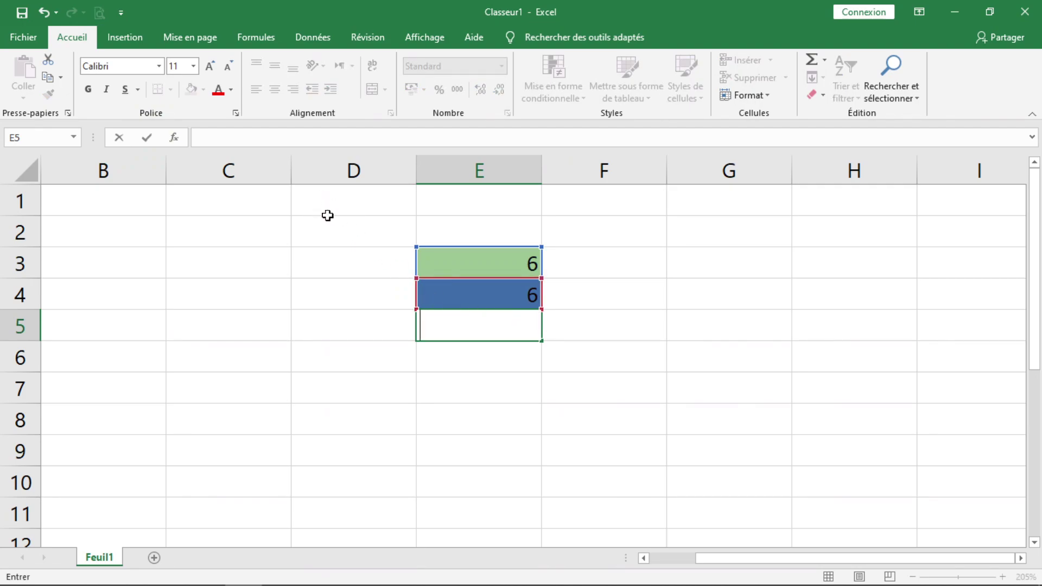
# Build the formula =E3-E4 in E5 by referencing cells E3 and E4
pyautogui.write('=')
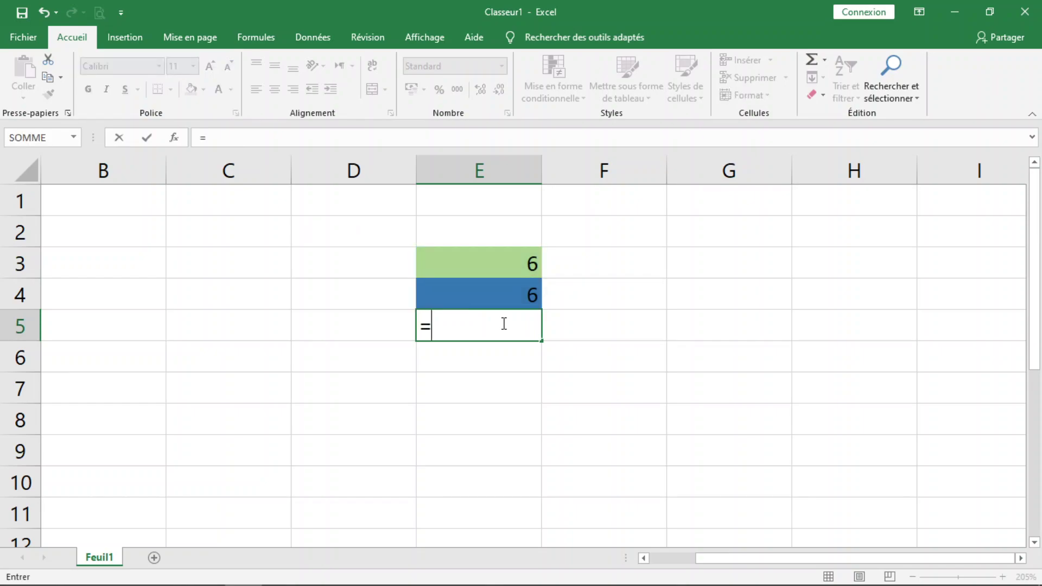
pyautogui.press('Escape')
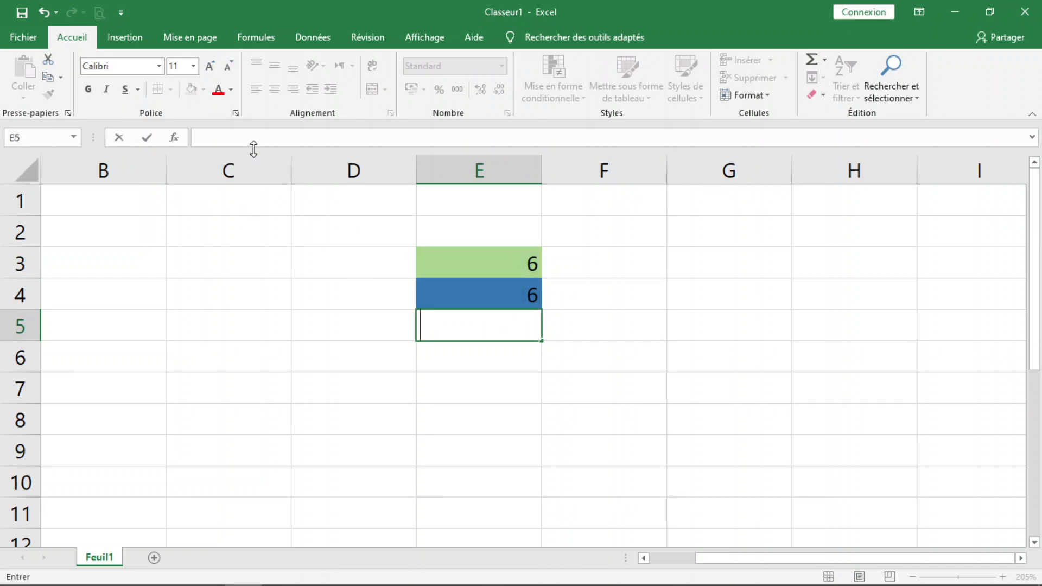
pyautogui.click(260, 137)
pyautogui.write('=')
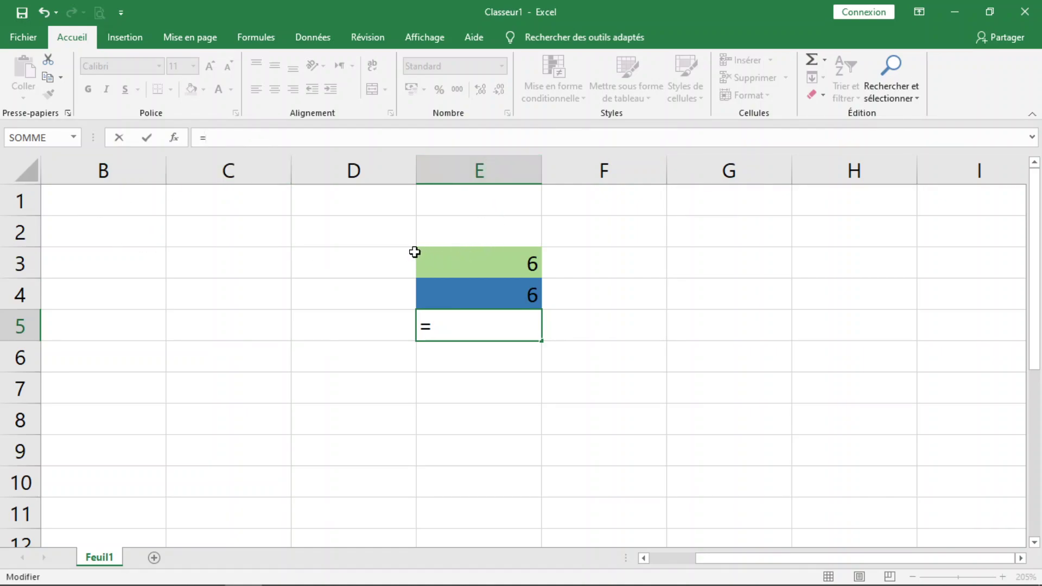
pyautogui.click(468, 263)
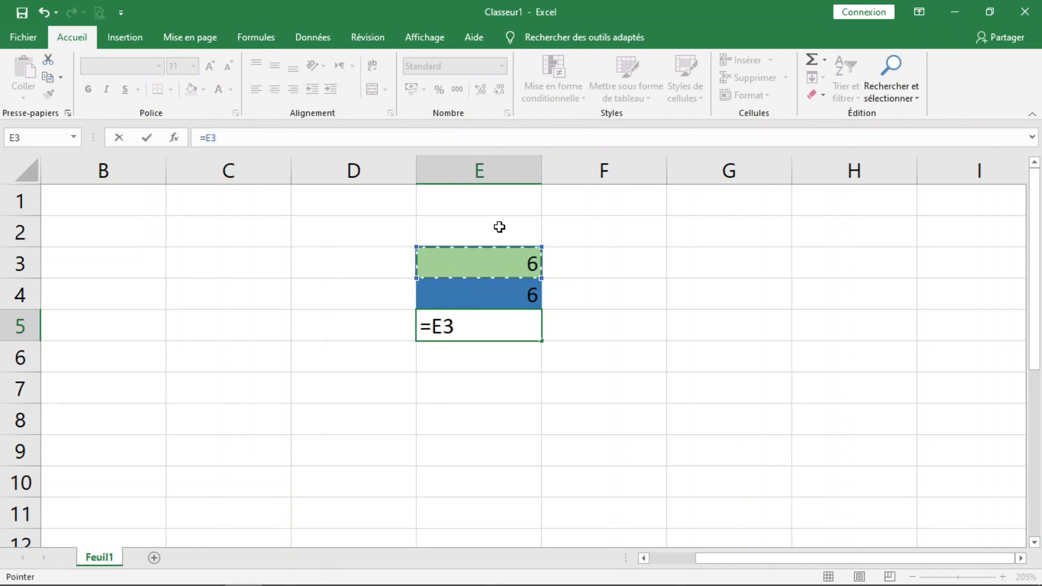
pyautogui.write('+')
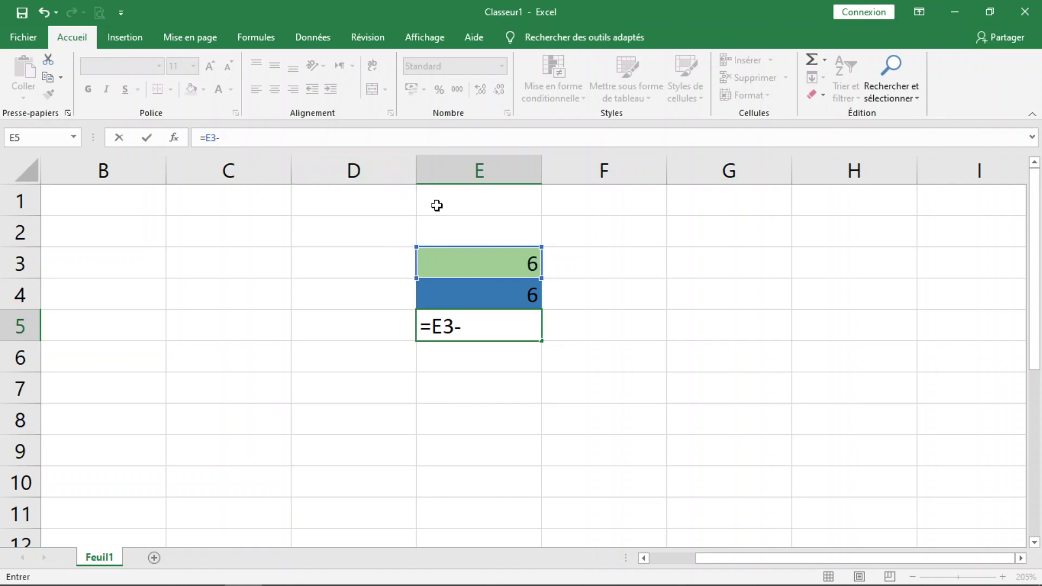
pyautogui.click(504, 291)
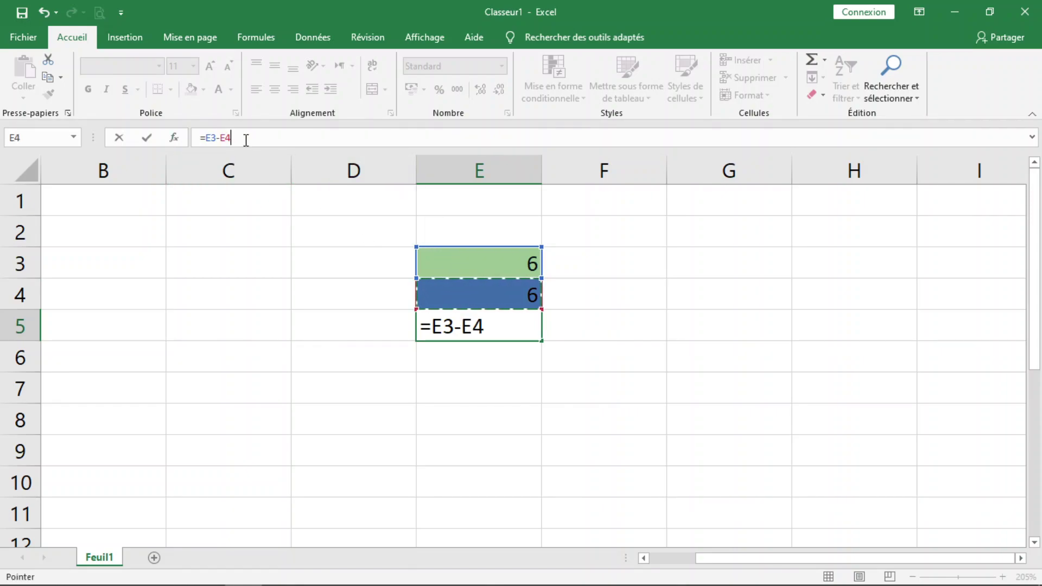
pyautogui.click(147, 139)
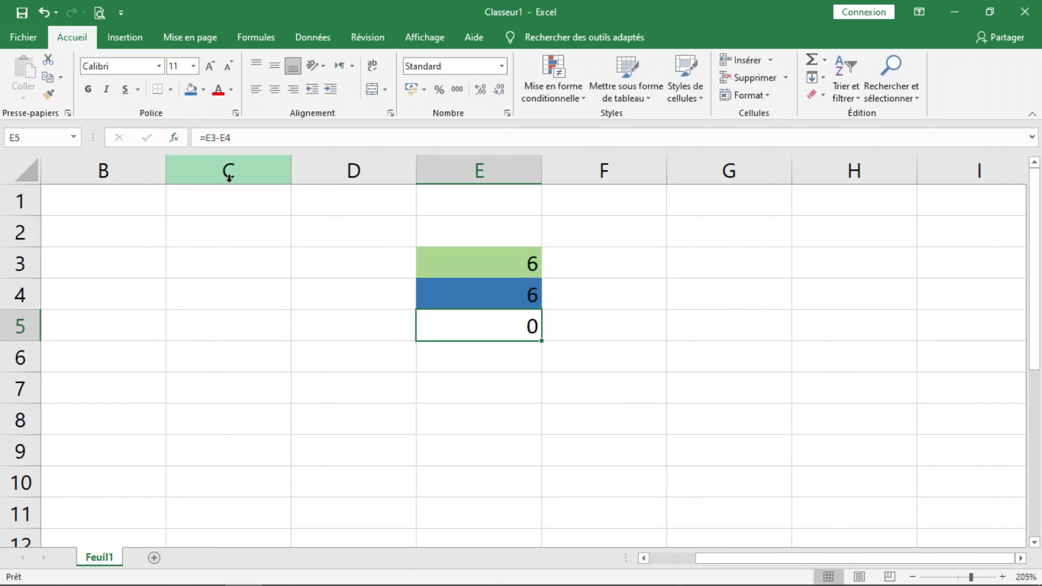
# Change E3 to 14 so E5 shows the difference 8
pyautogui.click(505, 258)
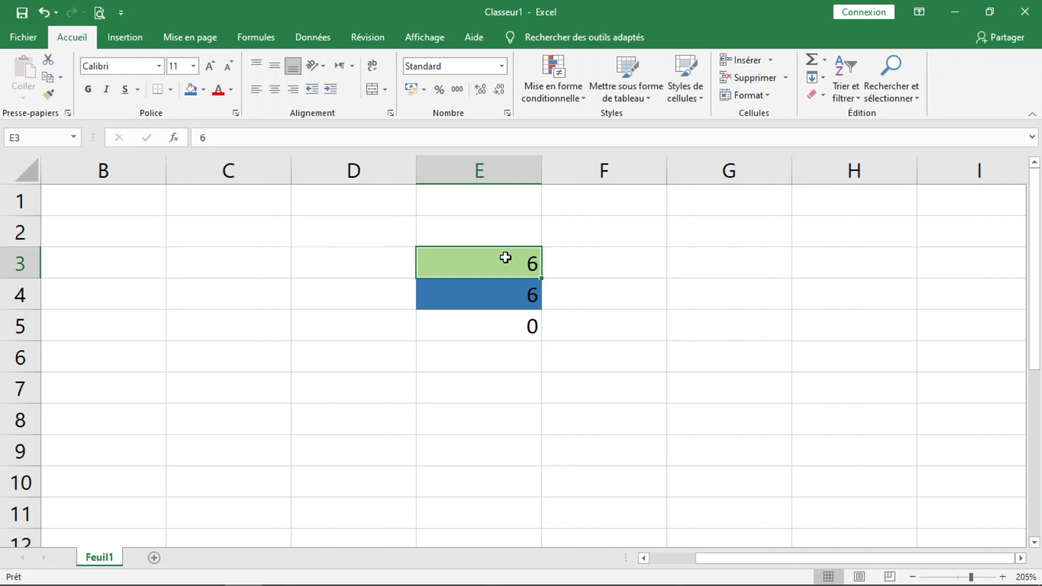
pyautogui.write('14')
pyautogui.press('Return')
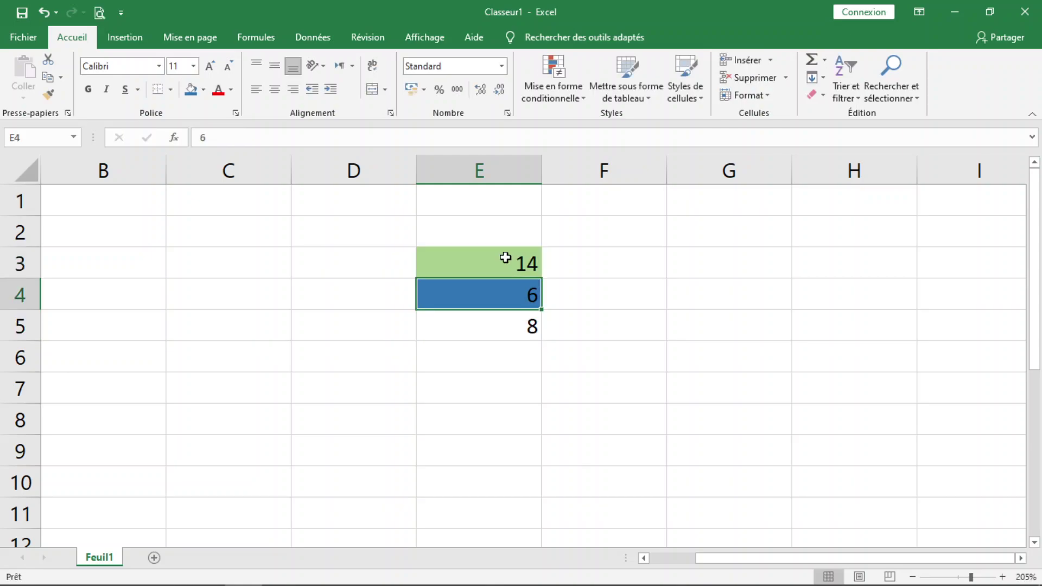
# Open E5's formula and select the minus sign for replacement
pyautogui.click(514, 320)
pyautogui.click(497, 282)
pyautogui.click(487, 325)
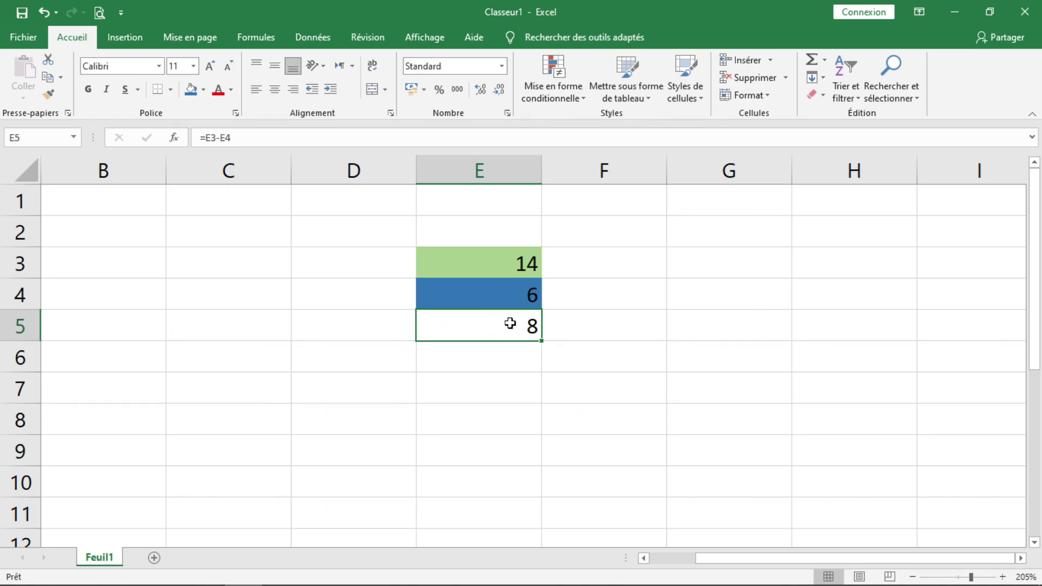
pyautogui.doubleClick(510, 324)
pyautogui.moveTo(504, 331)
pyautogui.mouseDown()
pyautogui.moveTo(422, 329)
pyautogui.moveTo(455, 325)
pyautogui.mouseUp()
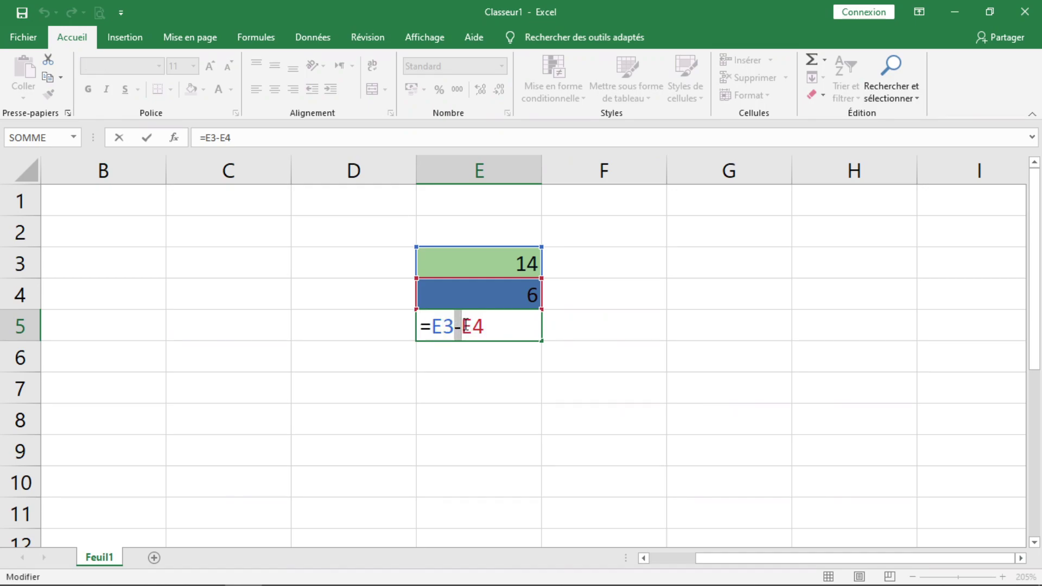
# Turn E5 into the multiplication =E3*E4 and set E3 back to 6
pyautogui.write('*')
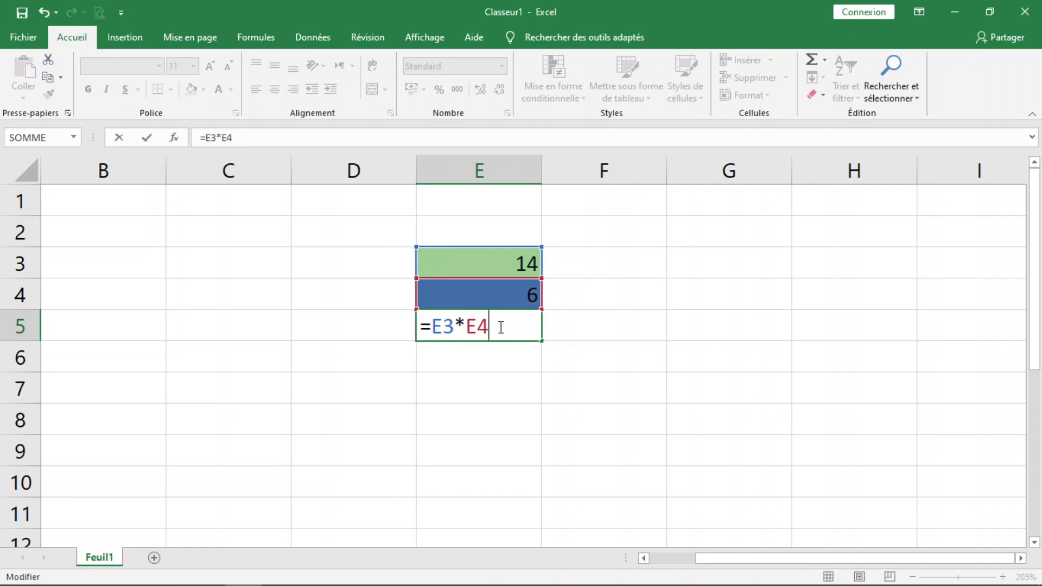
pyautogui.press('Return')
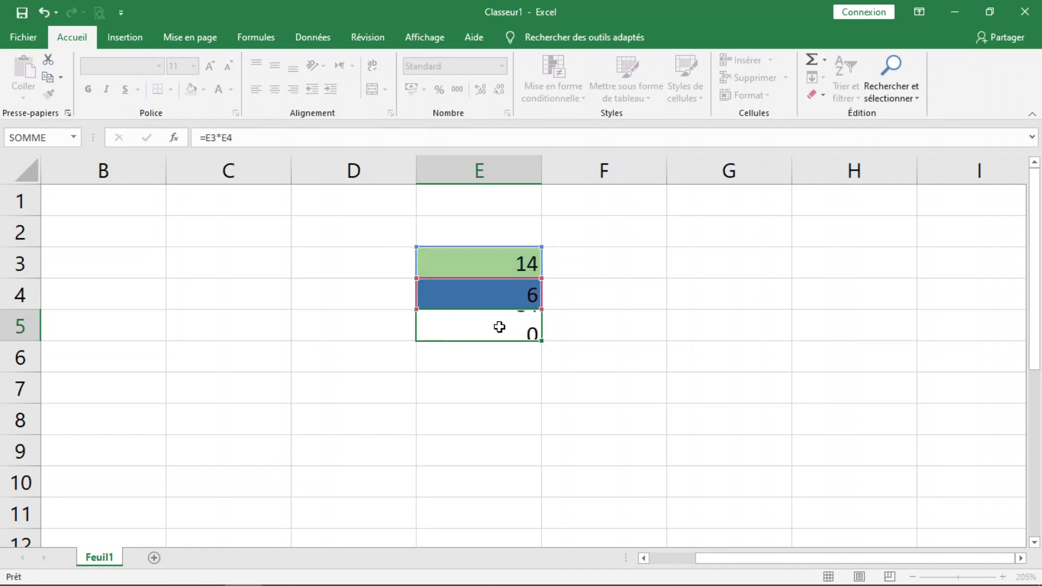
pyautogui.click(518, 263)
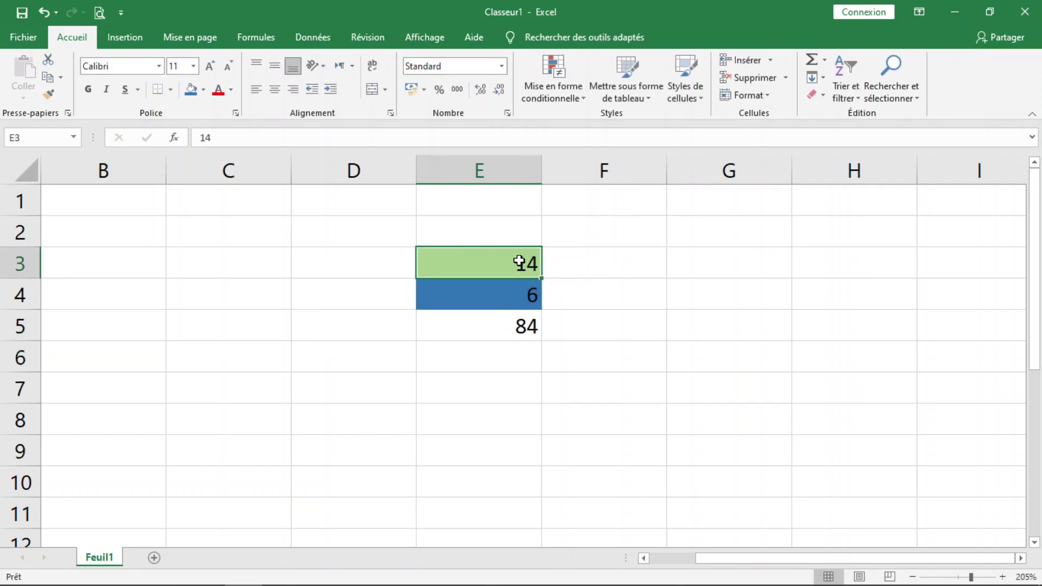
pyautogui.write('6')
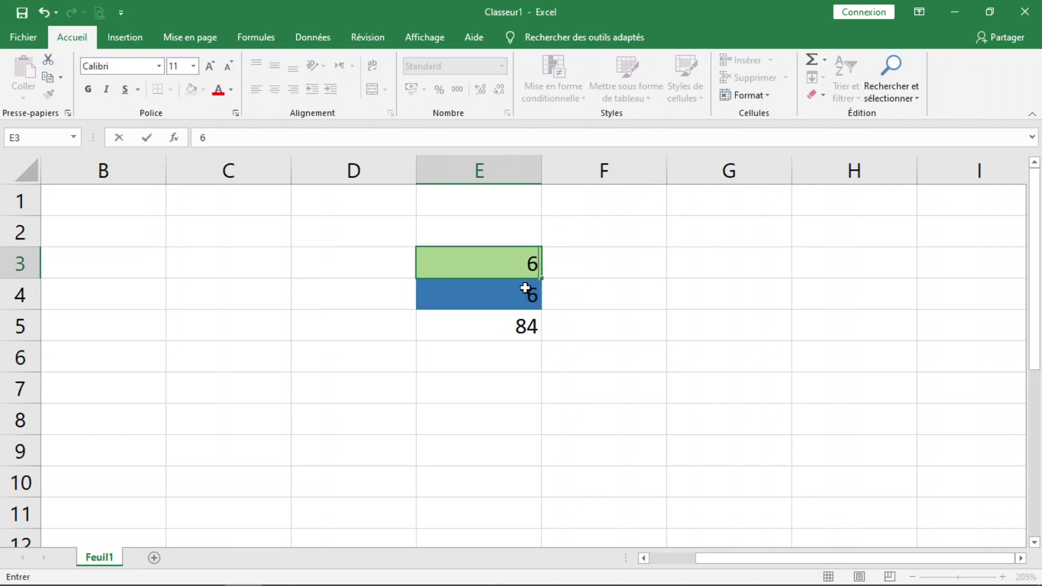
pyautogui.click(520, 326)
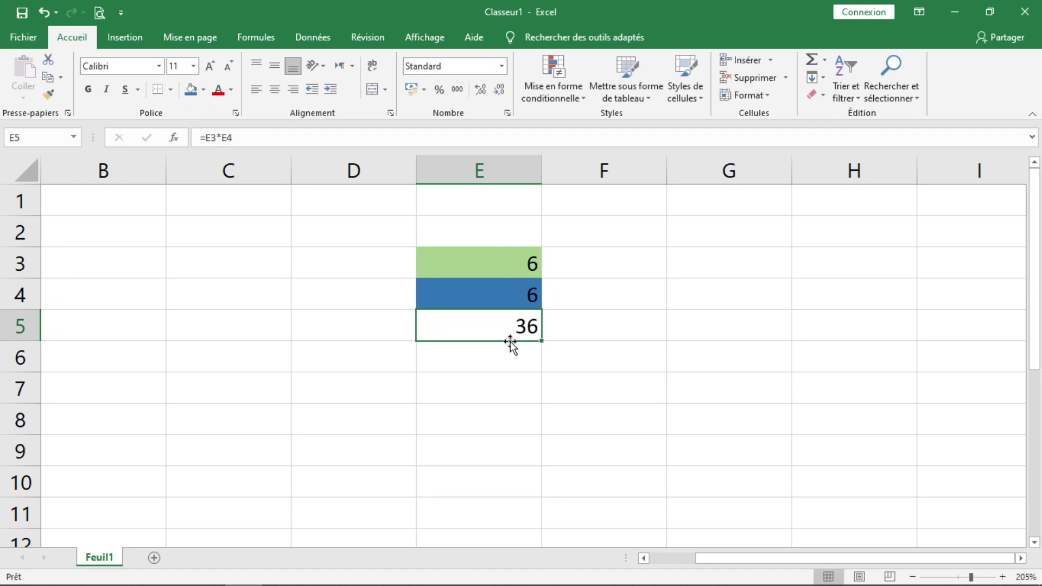
pyautogui.click(497, 273)
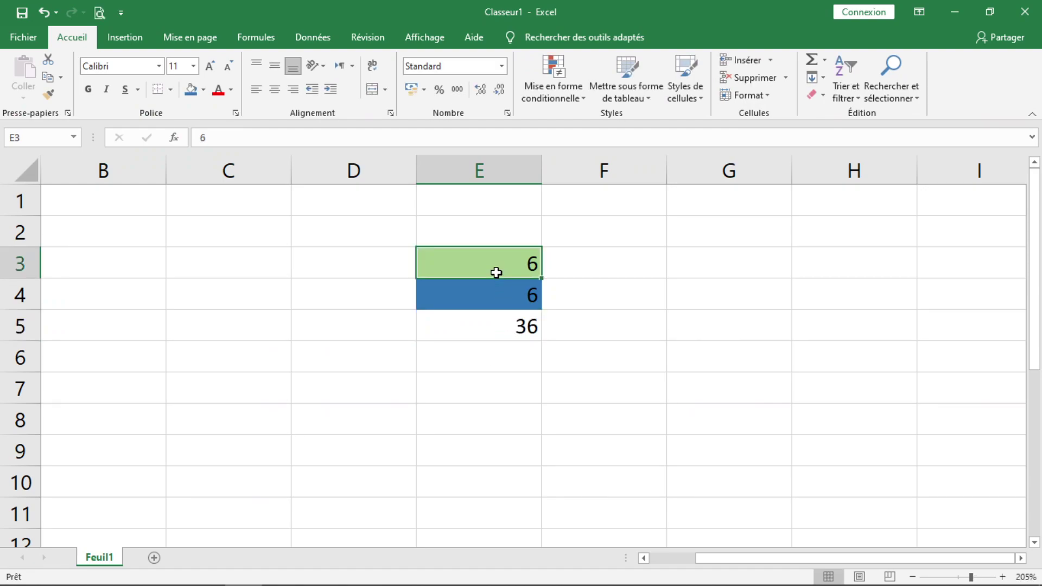
# Change E5's operator to / so it computes =E3/E4, giving 1
pyautogui.click(508, 316)
pyautogui.doubleClick(515, 327)
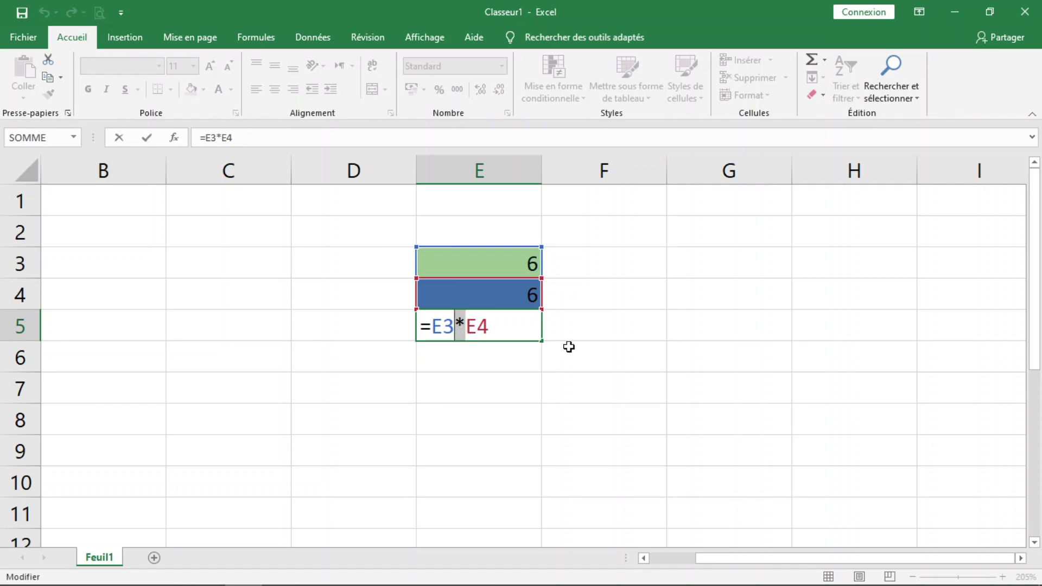
pyautogui.write('/')
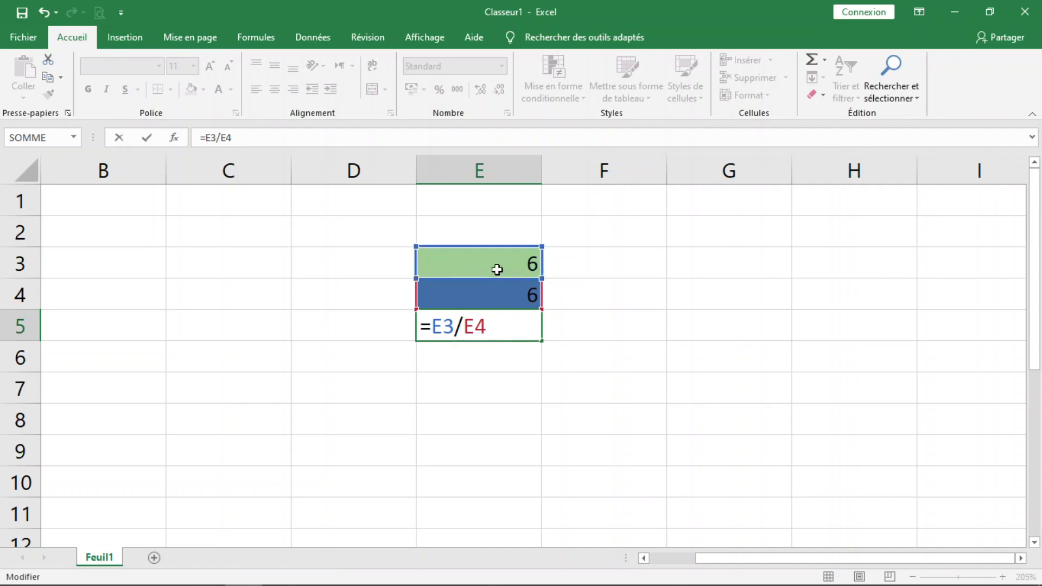
pyautogui.press('Return')
pyautogui.click(507, 319)
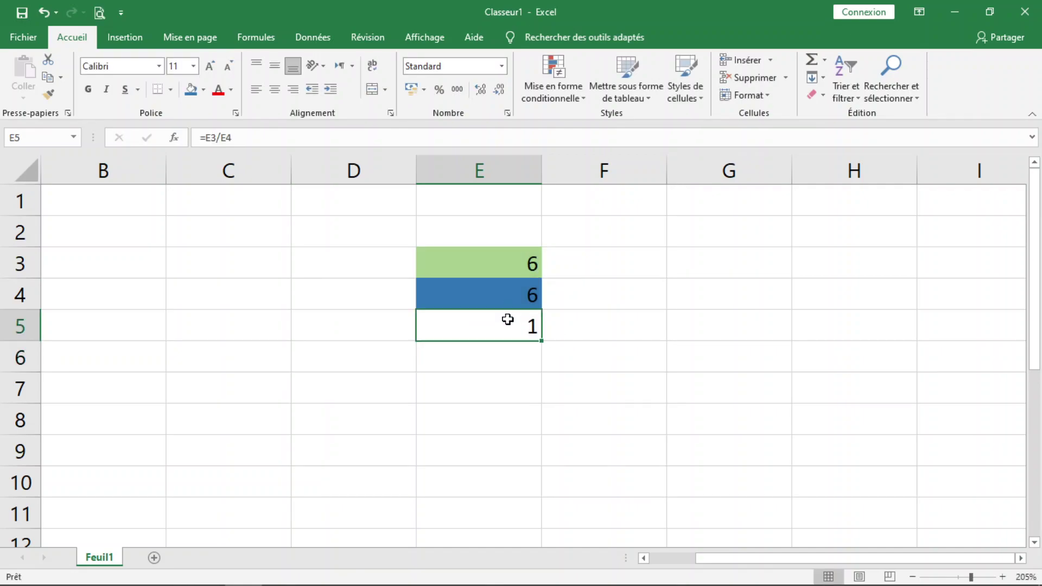
pyautogui.click(506, 272)
pyautogui.click(519, 323)
pyautogui.click(455, 233)
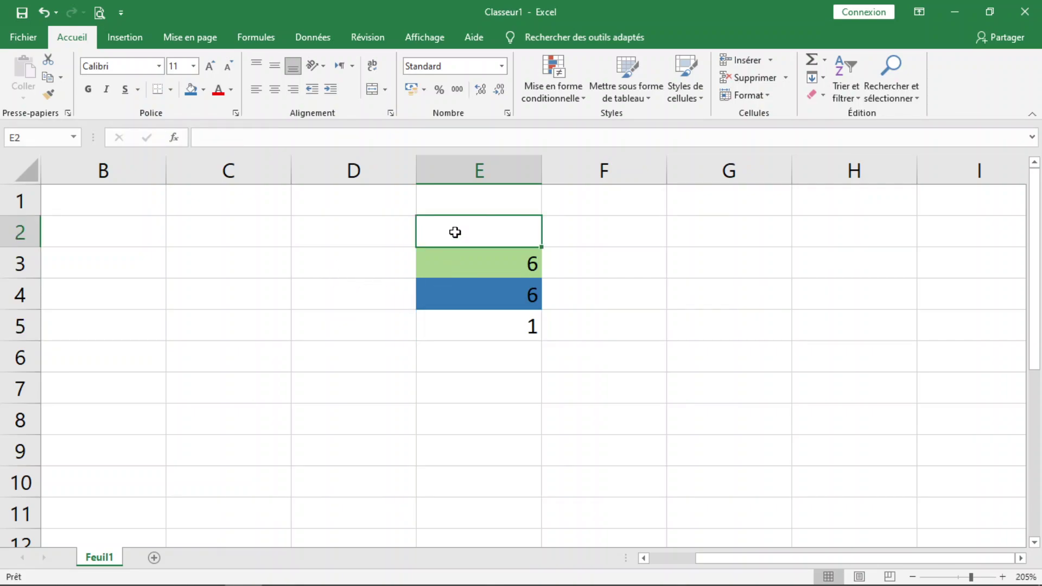
pyautogui.write('=')
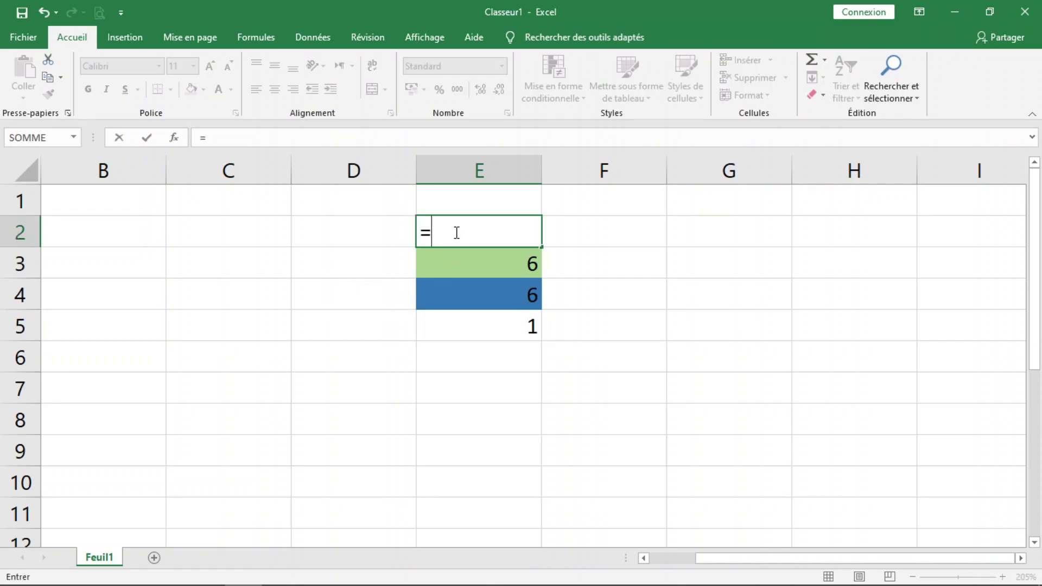
pyautogui.press('BackSpace')
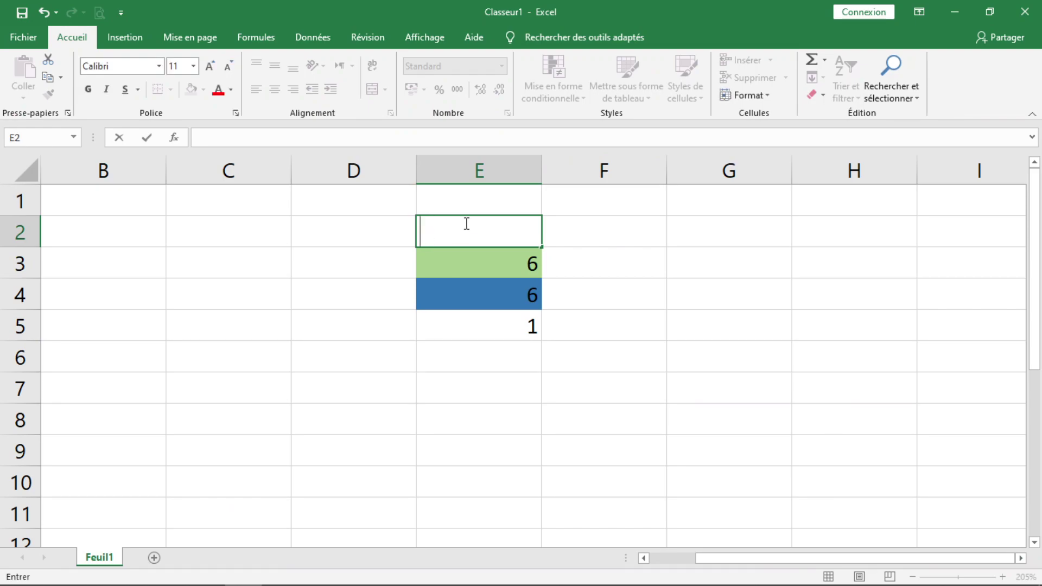
pyautogui.write('=')
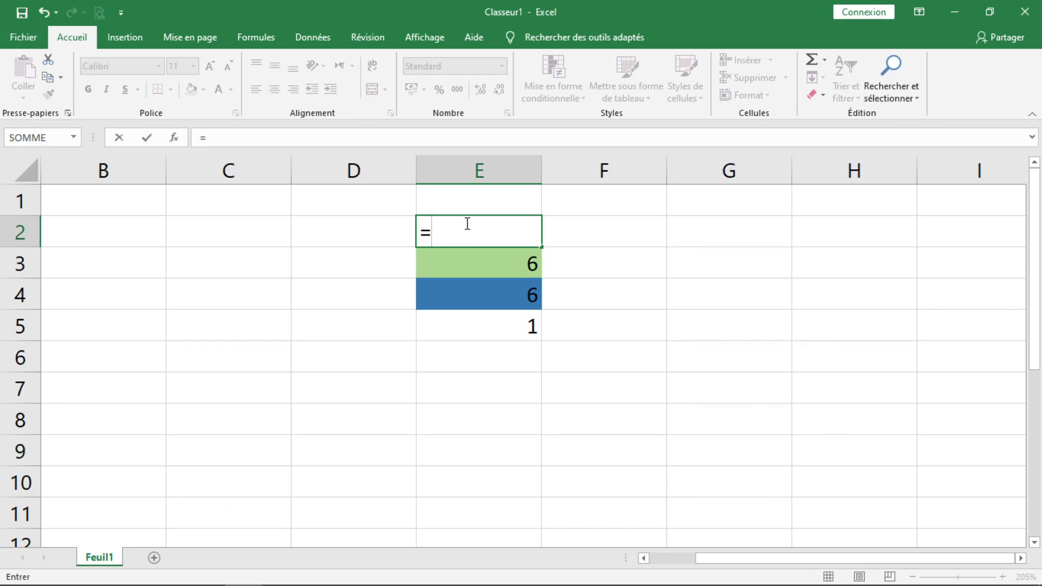
pyautogui.write('6+')
pyautogui.write('9*')
pyautogui.write('41')
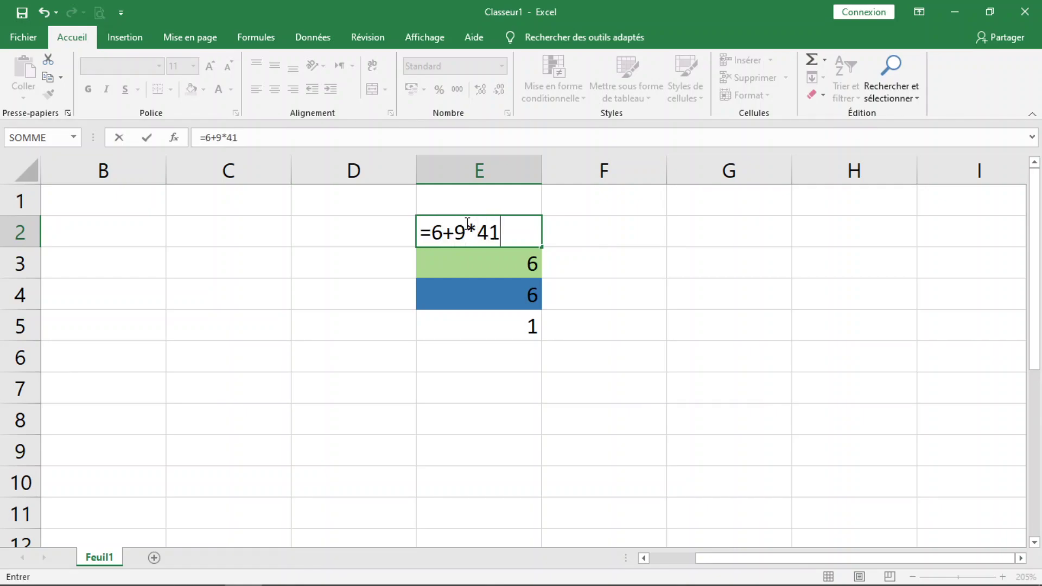
pyautogui.press('BackSpace')
pyautogui.write('+')
pyautogui.write('7-')
pyautogui.write('6')
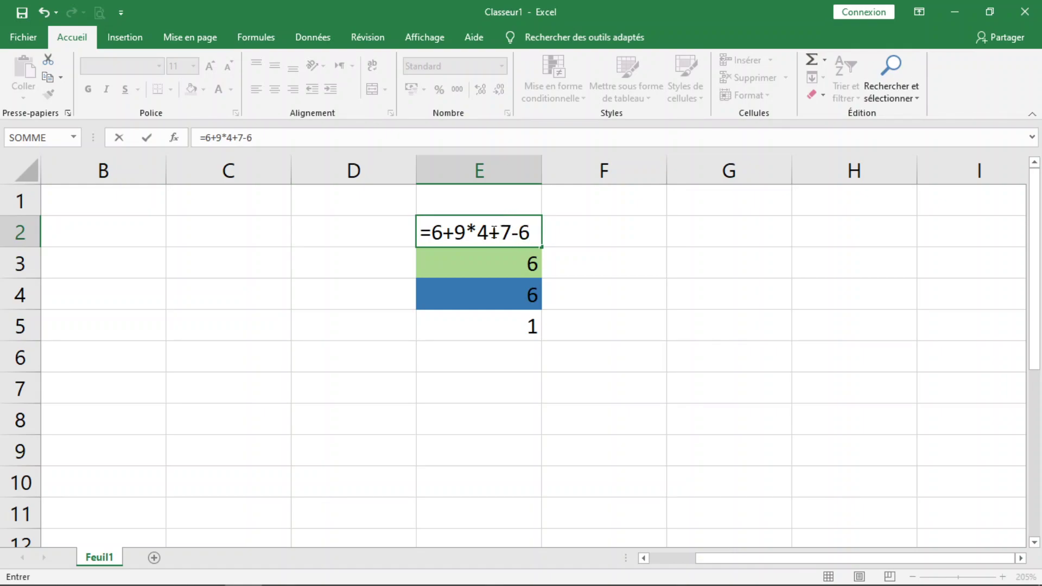
pyautogui.moveTo(488, 232); pyautogui.dragTo(455, 232)
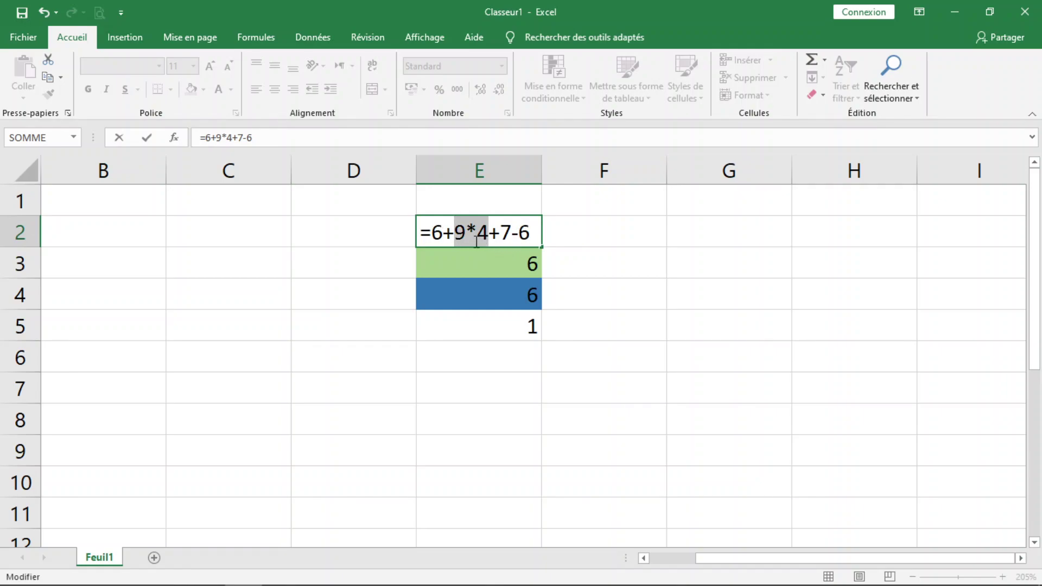
pyautogui.click(477, 242)
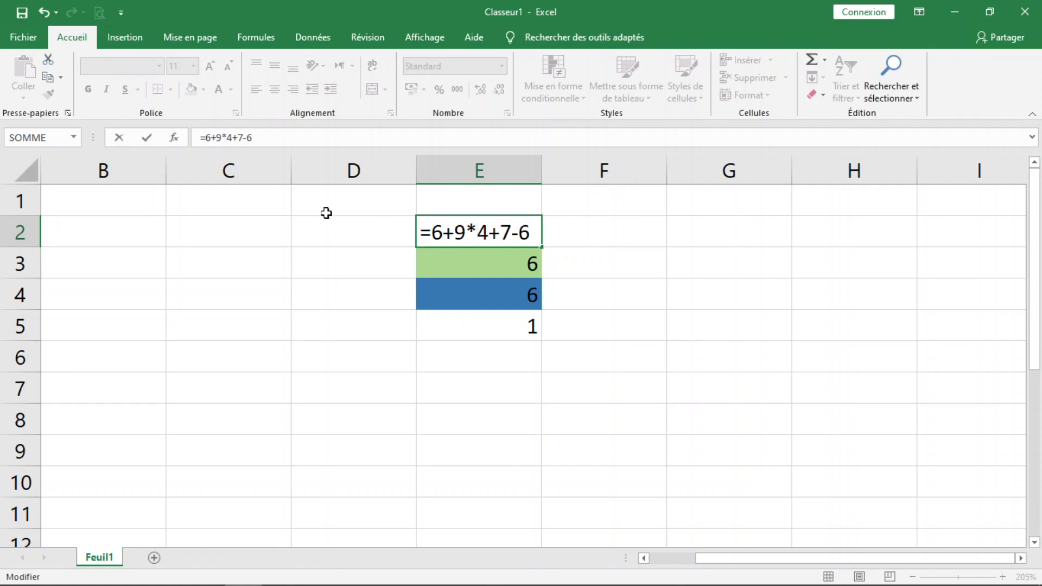
pyautogui.click(151, 141)
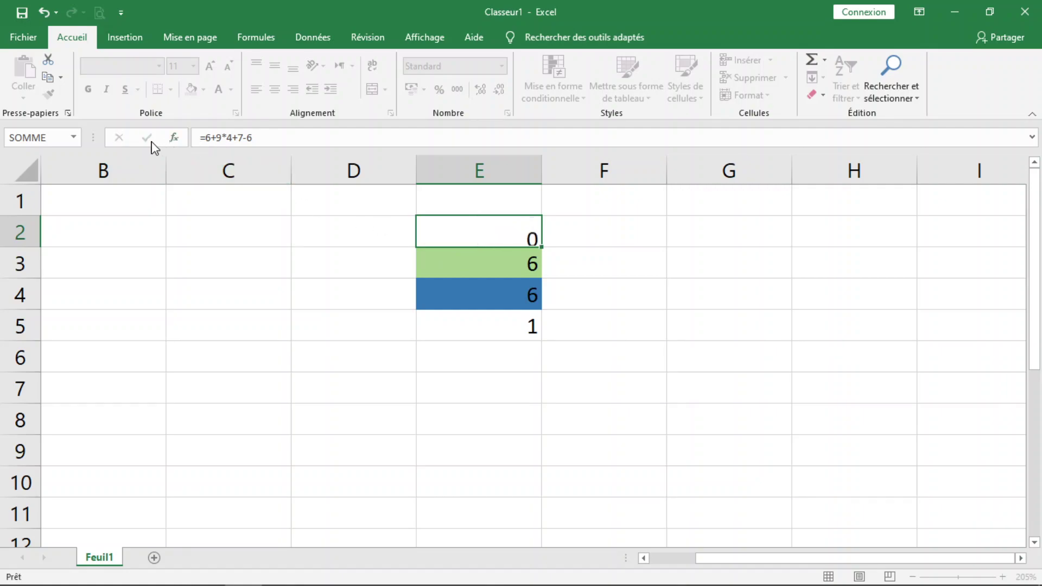
pyautogui.doubleClick(507, 237)
pyautogui.moveTo(529, 233); pyautogui.dragTo(419, 228)
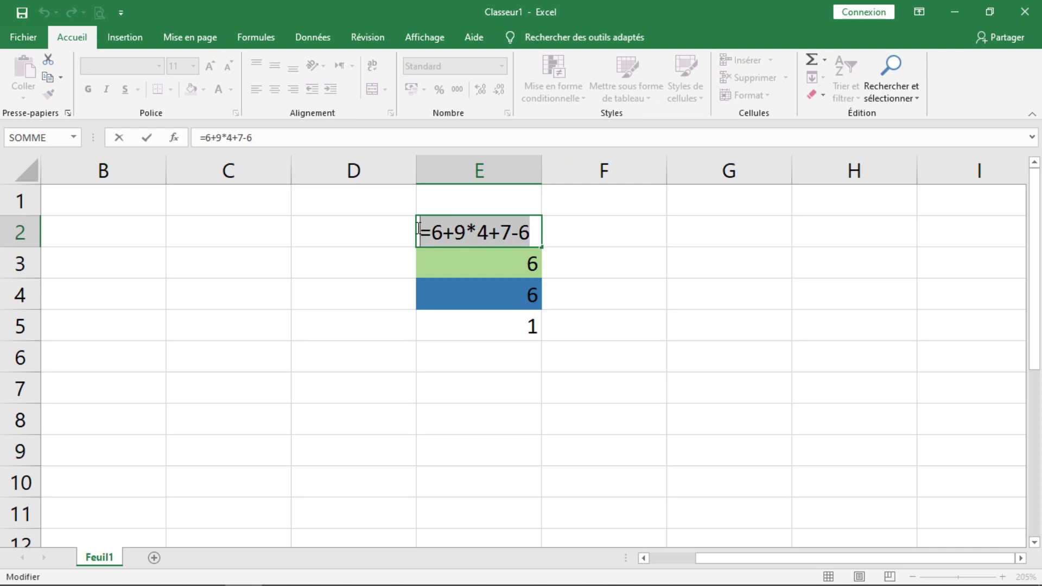
pyautogui.press('Delete')
# Enter 0 in E4 so E5's =E3/E4 shows #DIV/0!, then highlight that 0
pyautogui.click(384, 196)
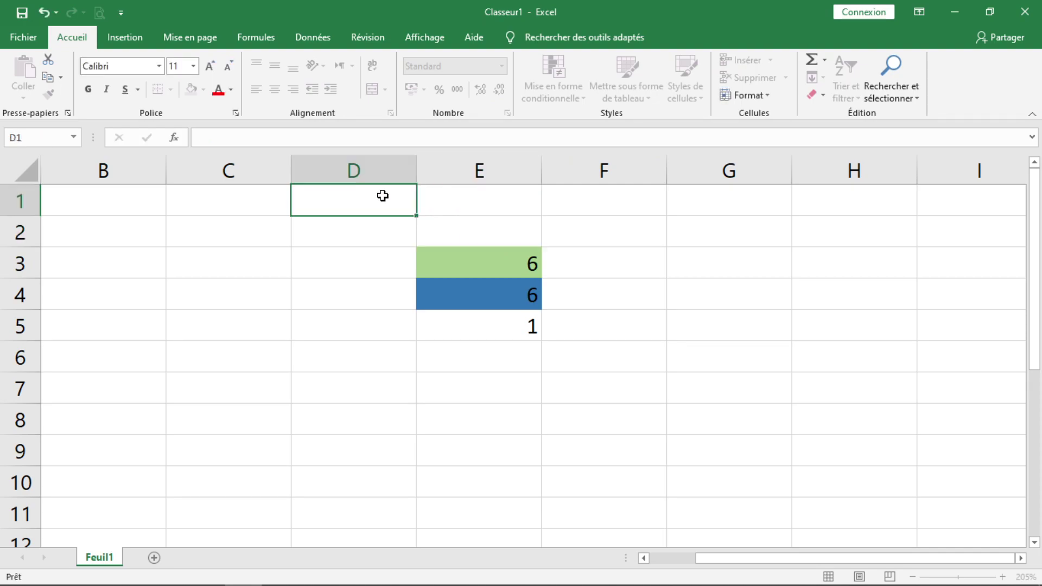
pyautogui.click(419, 256)
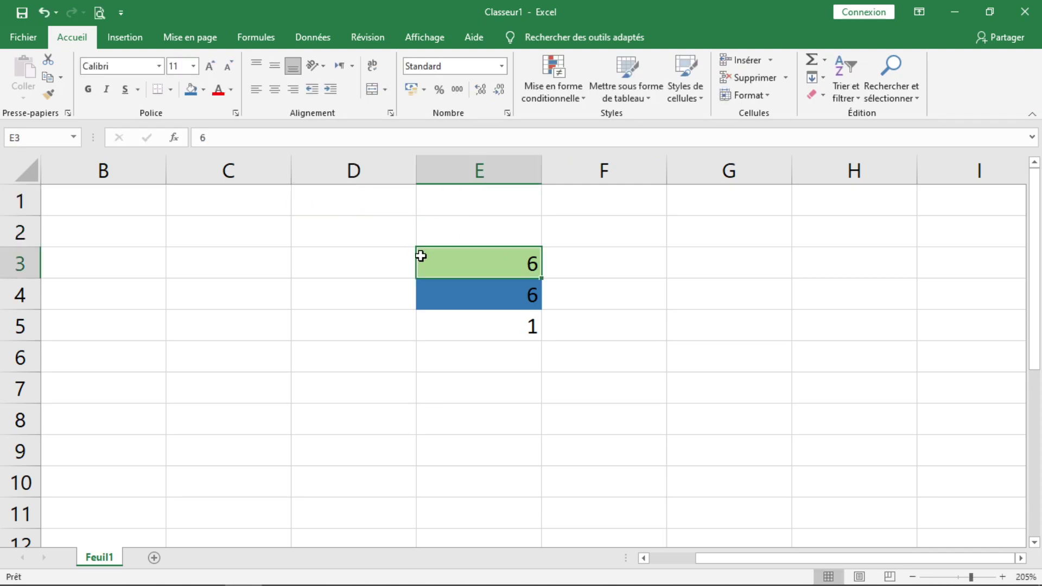
pyautogui.doubleClick(527, 325)
pyautogui.click(527, 266)
pyautogui.click(526, 295)
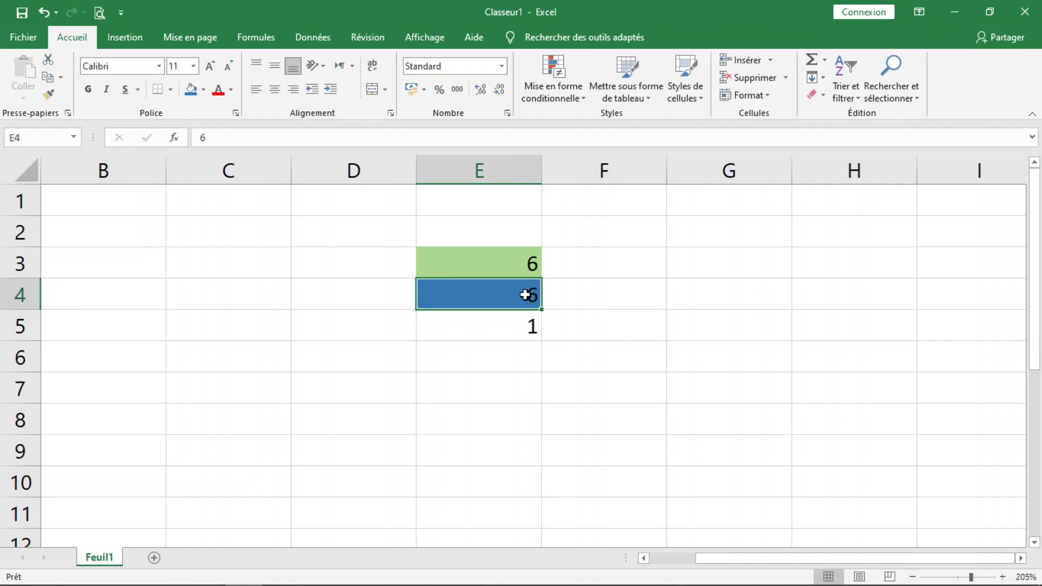
pyautogui.write('0')
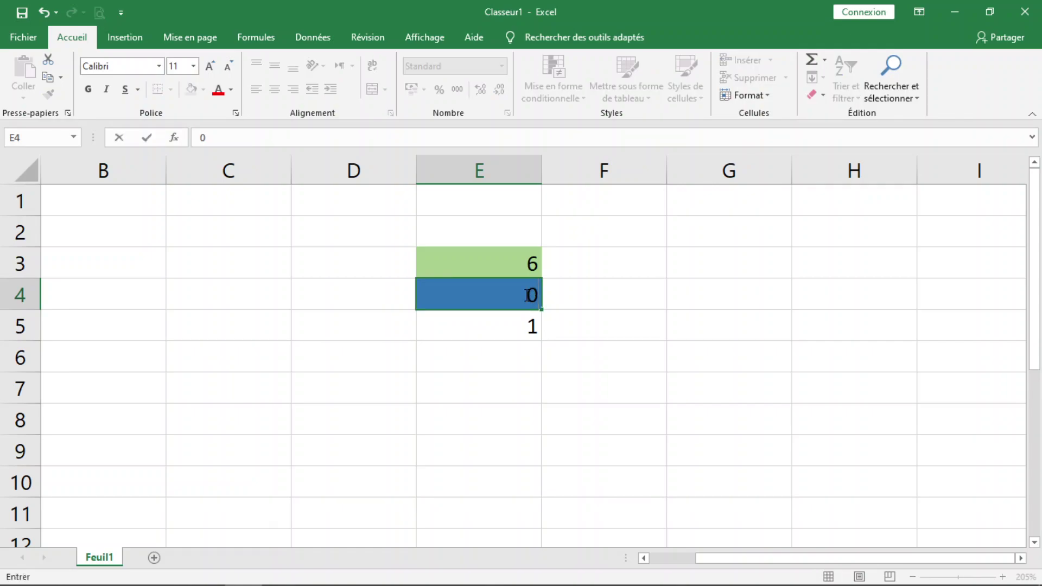
pyautogui.press('Return')
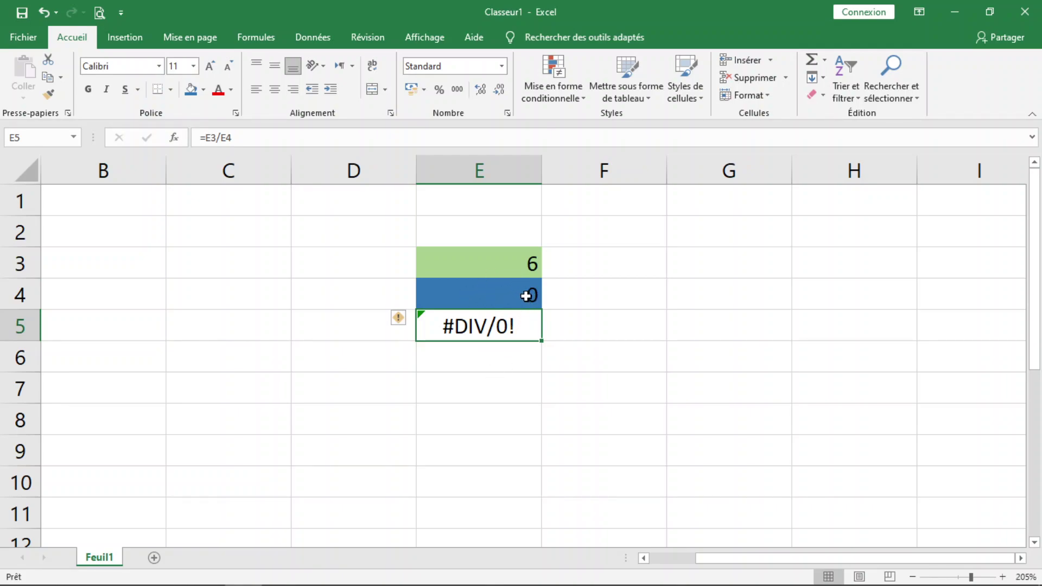
pyautogui.doubleClick(522, 303)
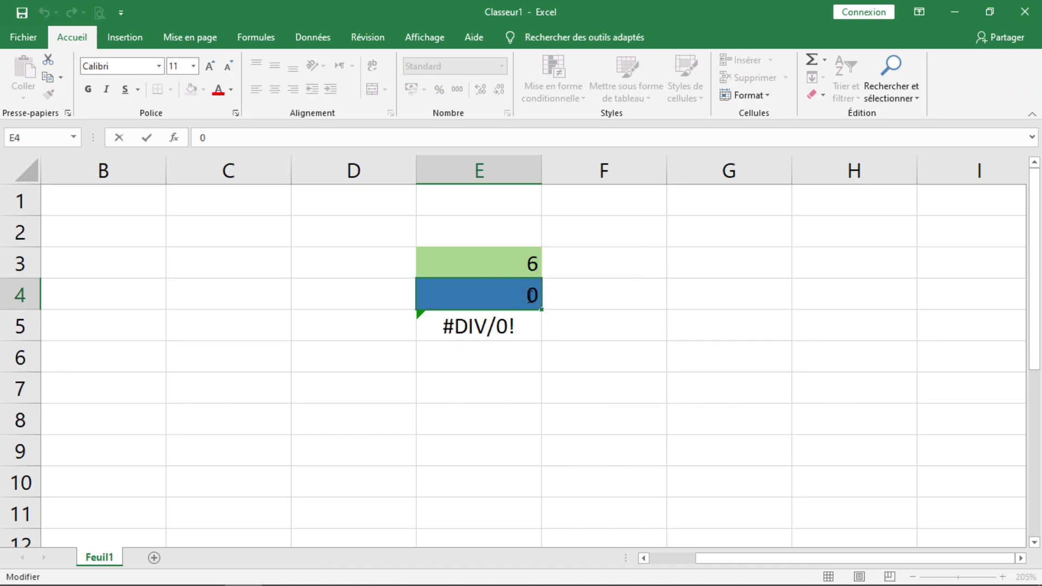
pyautogui.moveTo(531, 295); pyautogui.dragTo(538, 296)
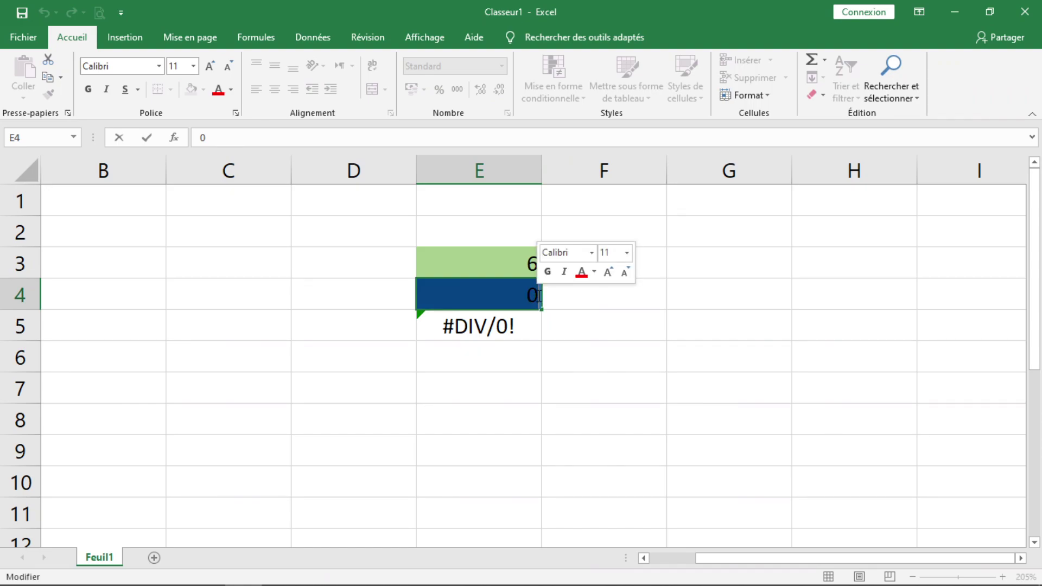